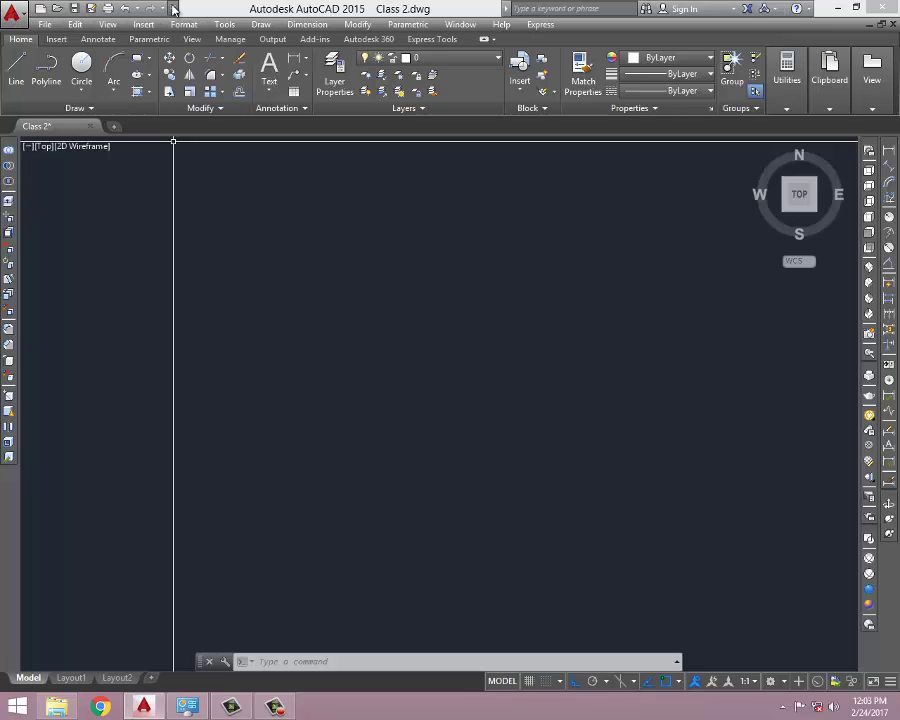
Hide the classic menu bar, then show it again from the Quick Access Toolbar options.
left_click(174, 9)
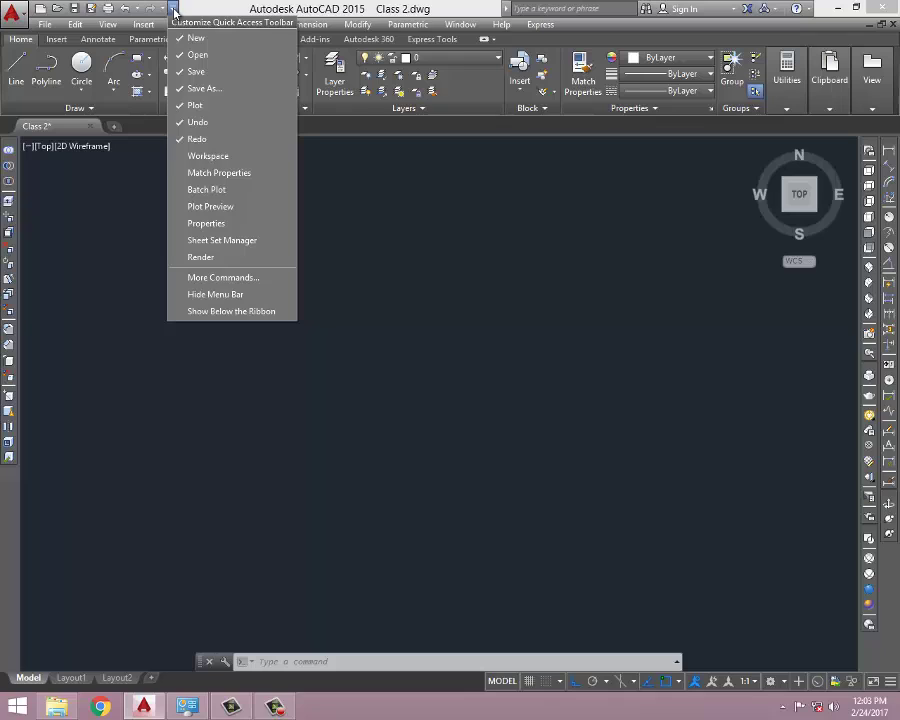
left_click(244, 296)
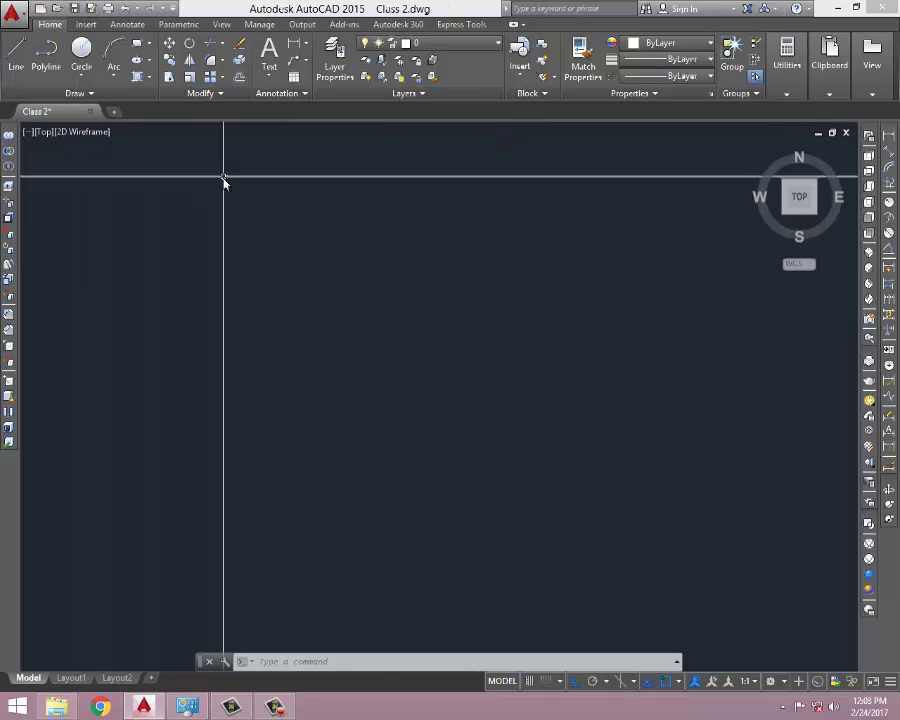
left_click(174, 7)
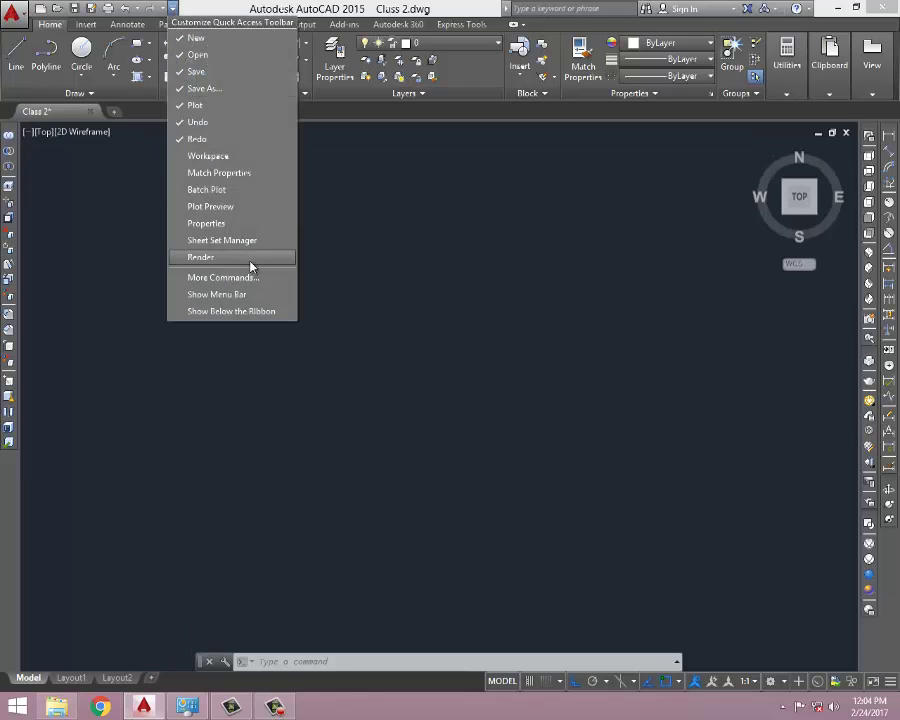
left_click(193, 295)
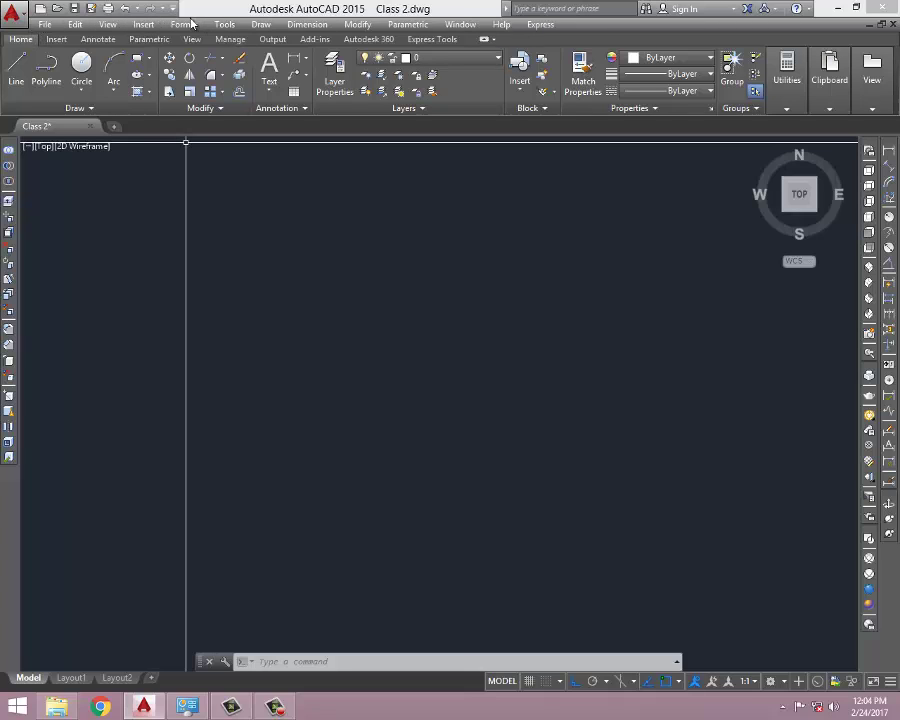
Show the Tools > Workspaces submenu containing Customize....
left_click(226, 25)
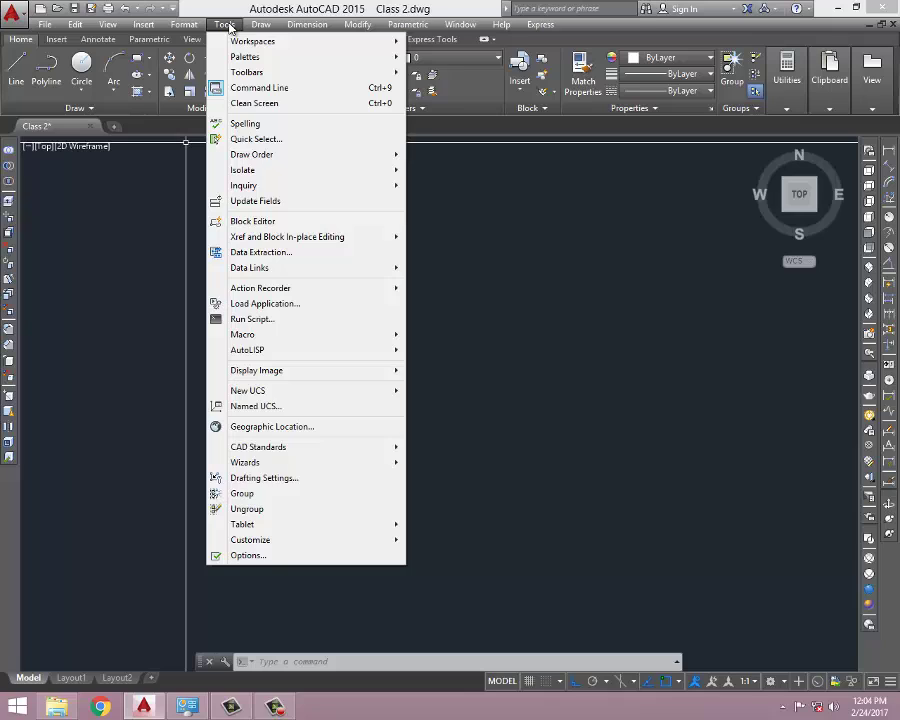
mouse_move(254, 43)
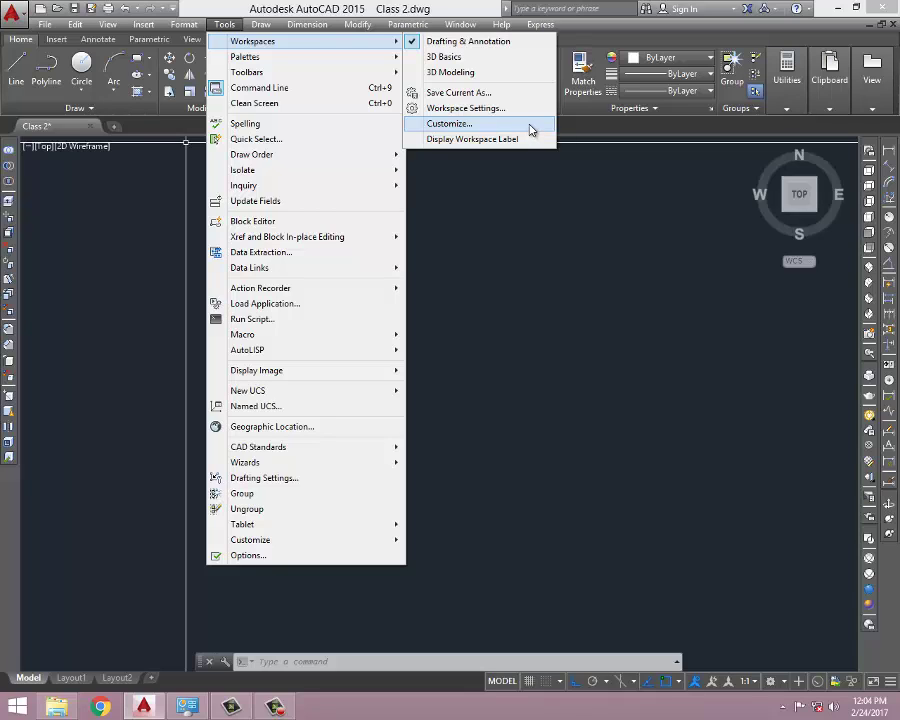
left_click(618, 394)
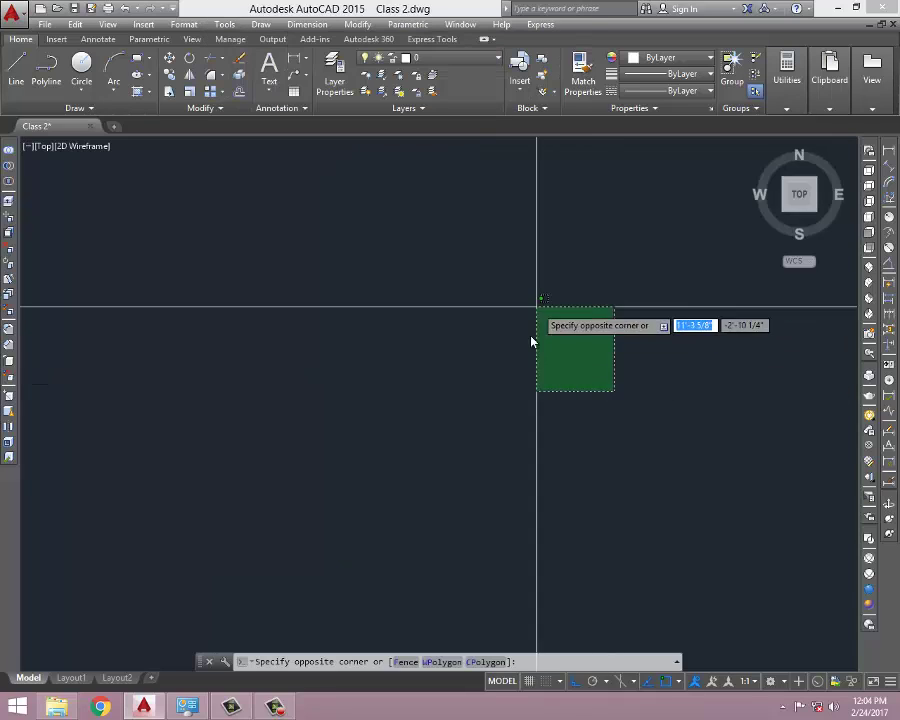
left_click(226, 25)
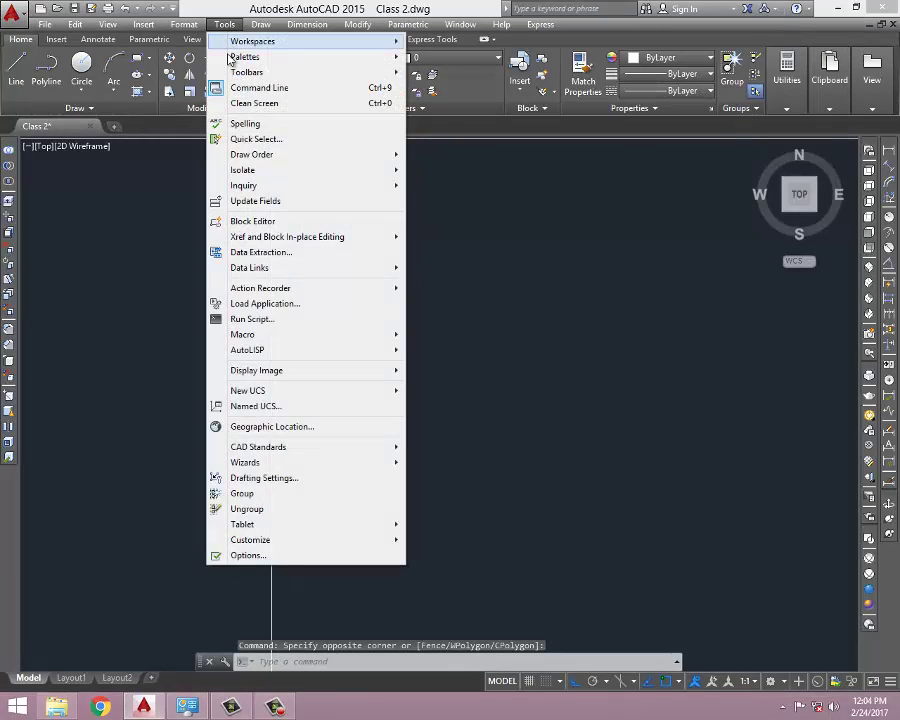
mouse_move(290, 42)
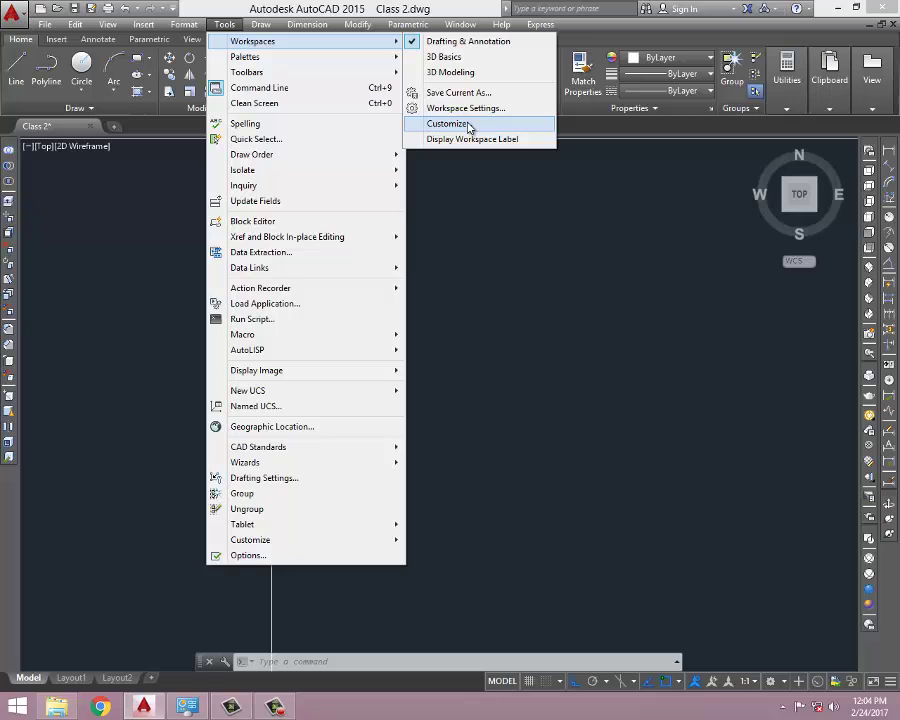
In Customize User Interface, add a new toolbar, Toolbar1, under the Toolbars category.
left_click(468, 125)
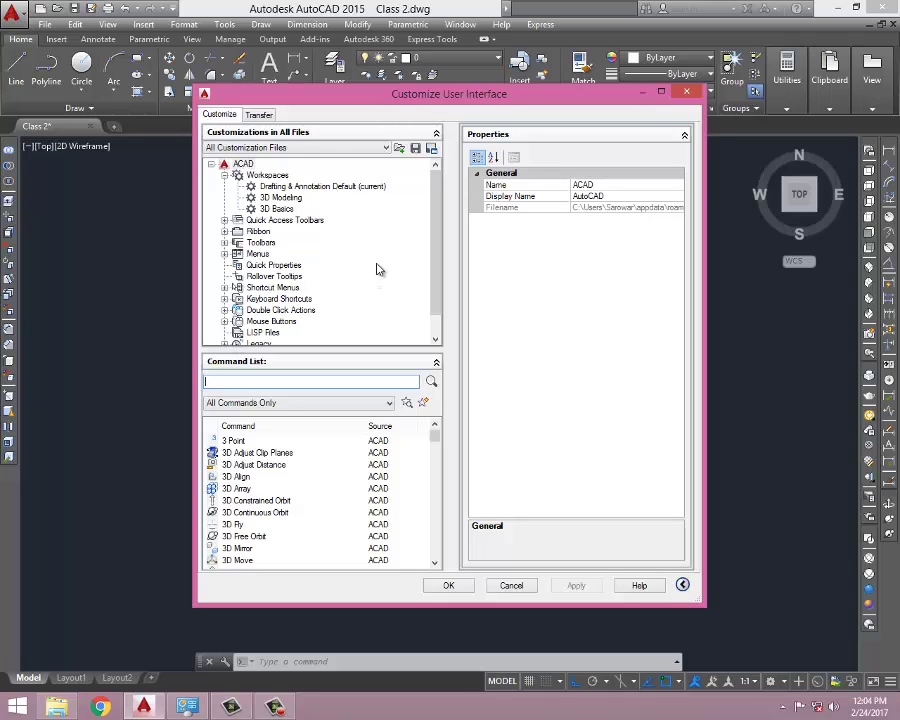
left_click(260, 242)
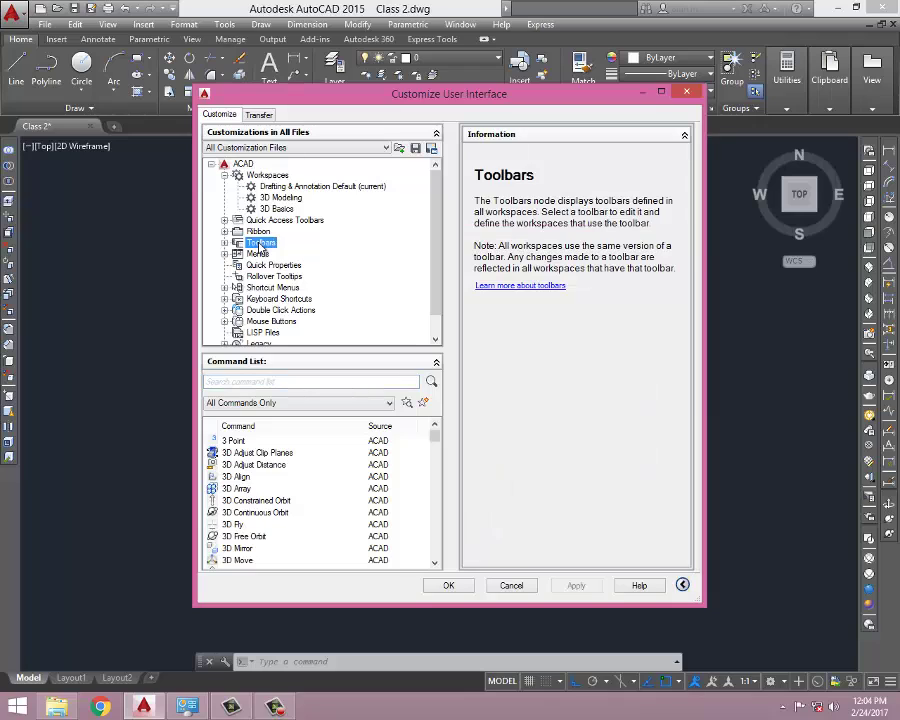
right_click(259, 243)
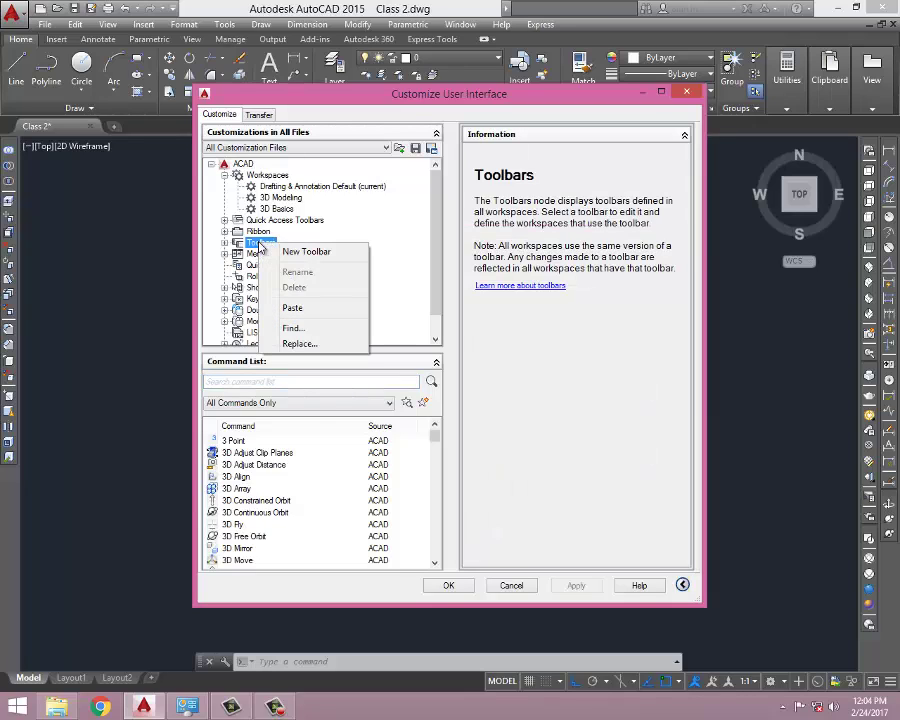
left_click(322, 253)
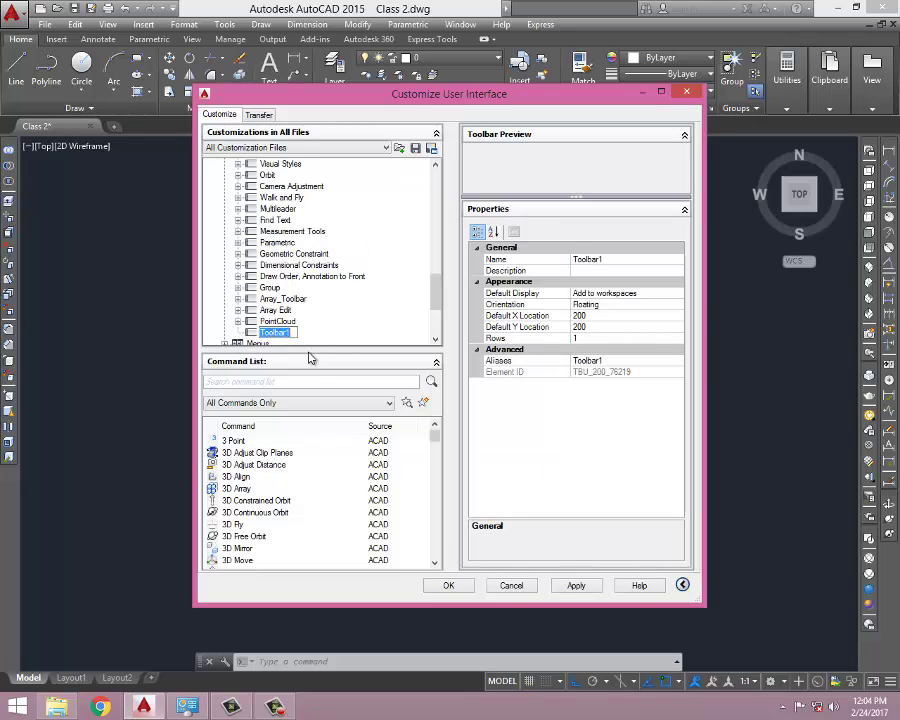
Replace the default Toolbar1 name with 'My Tools'.
key("BackSpace")
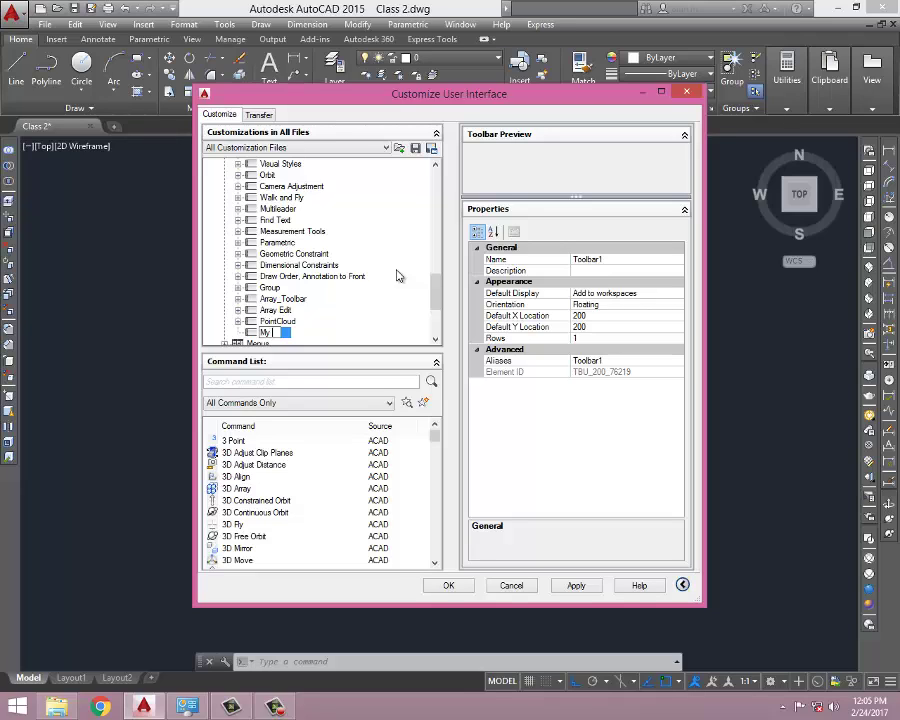
type("Tools")
key("Return")
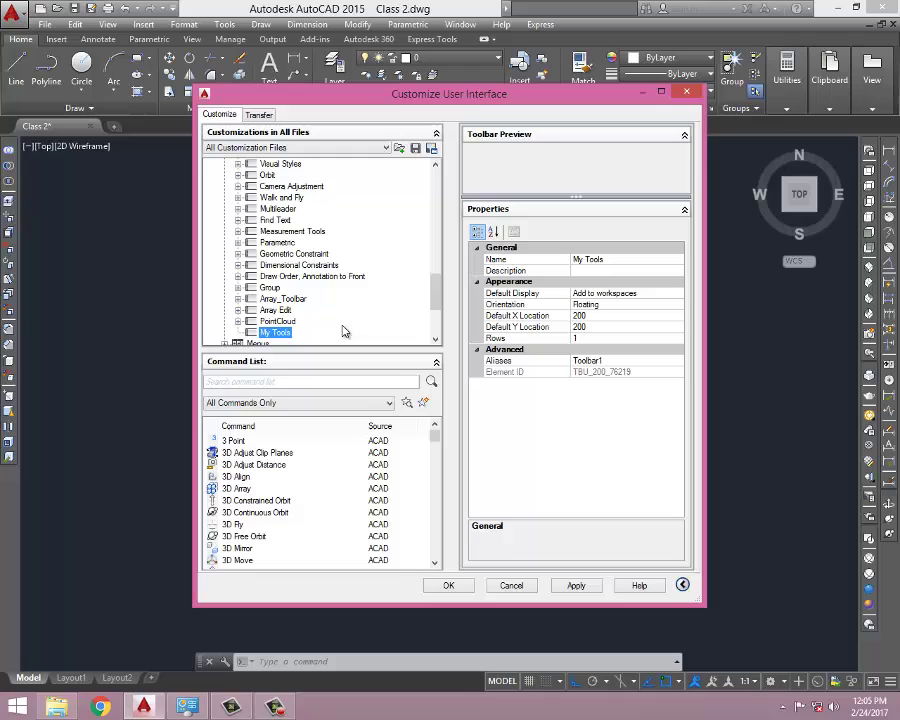
left_click(313, 332)
left_click(534, 168)
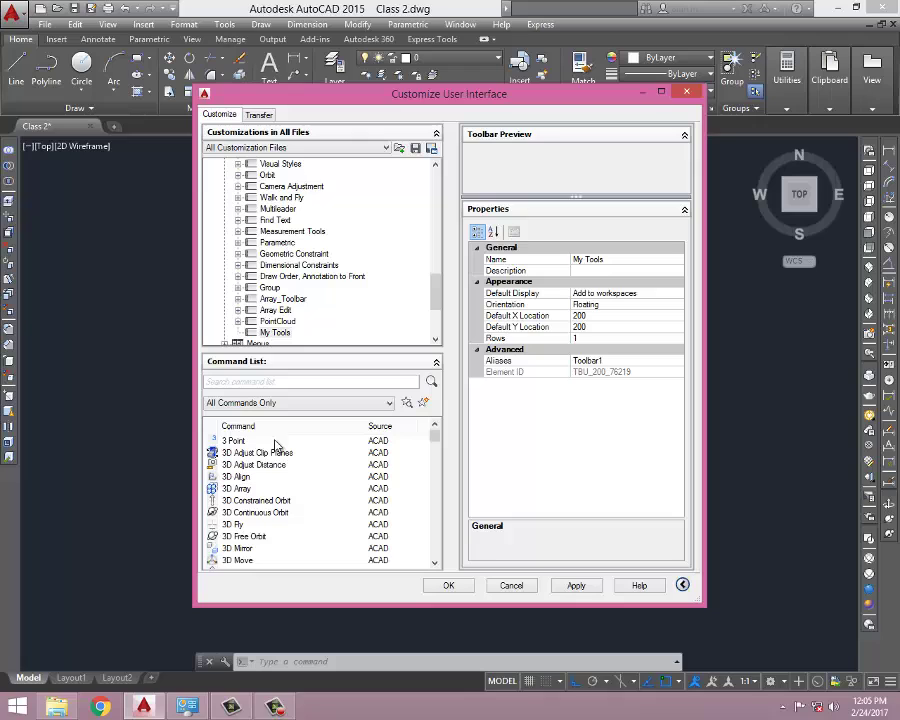
Clear the mistyped 'revclo' search and select Rectangular Array in the full Command List.
left_click(295, 382)
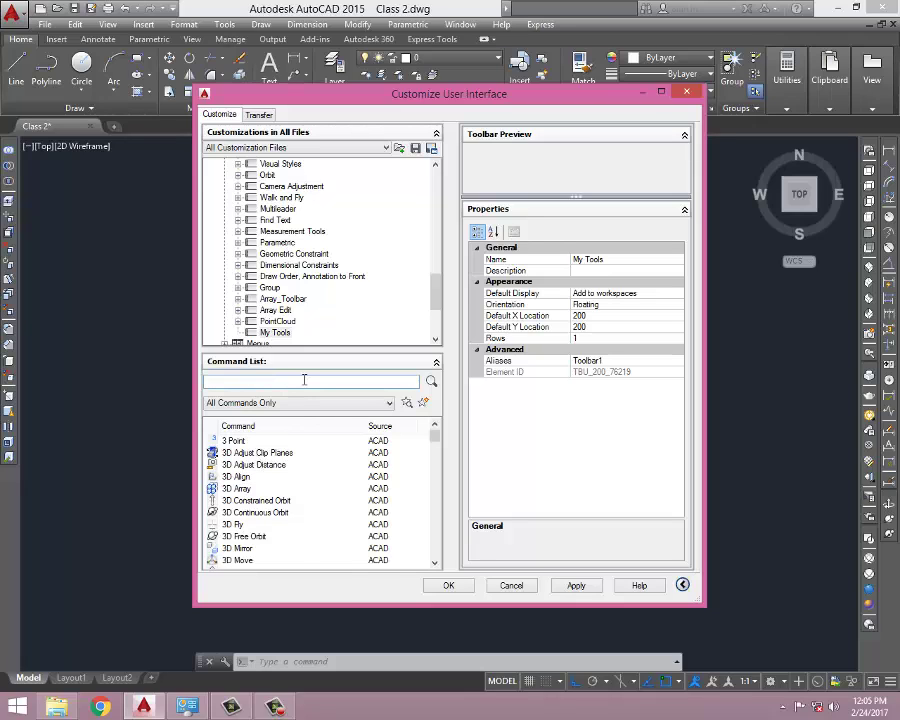
type("rev")
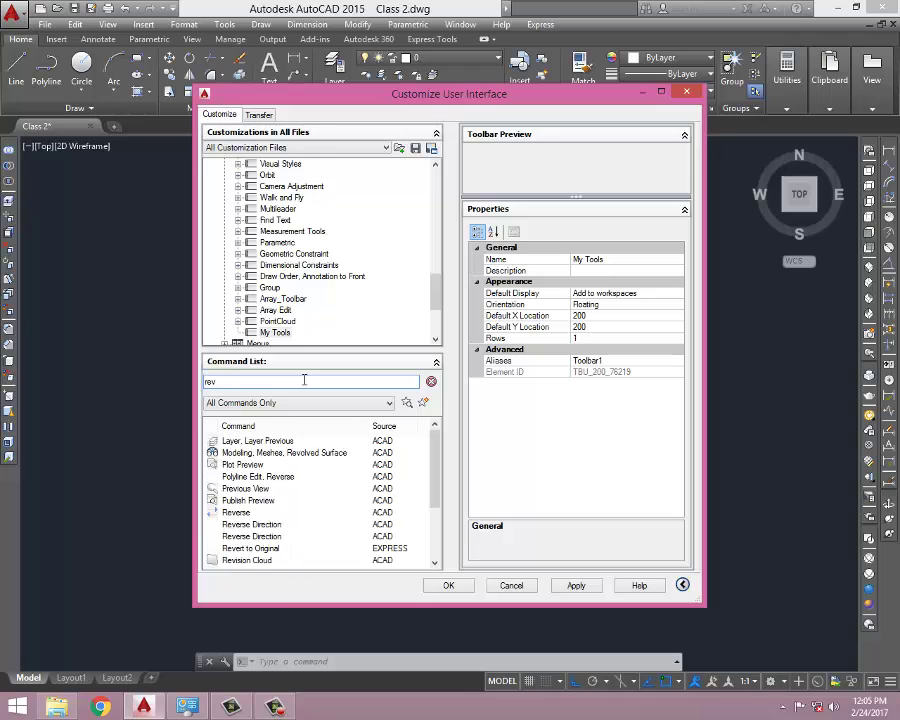
type("cloude")
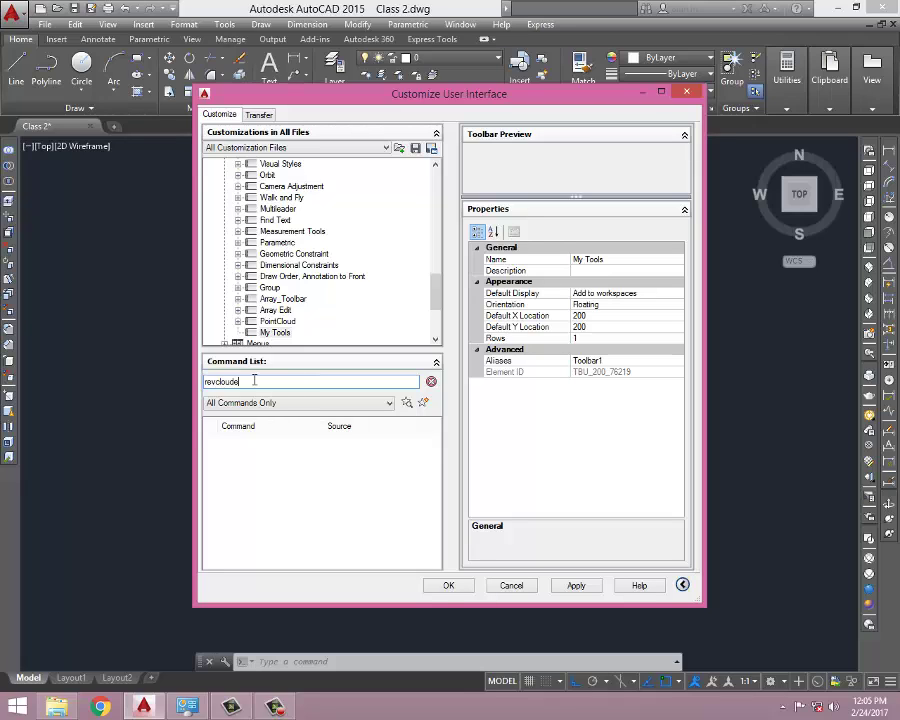
left_click_drag(253, 380, 190, 390)
key("BackSpace")
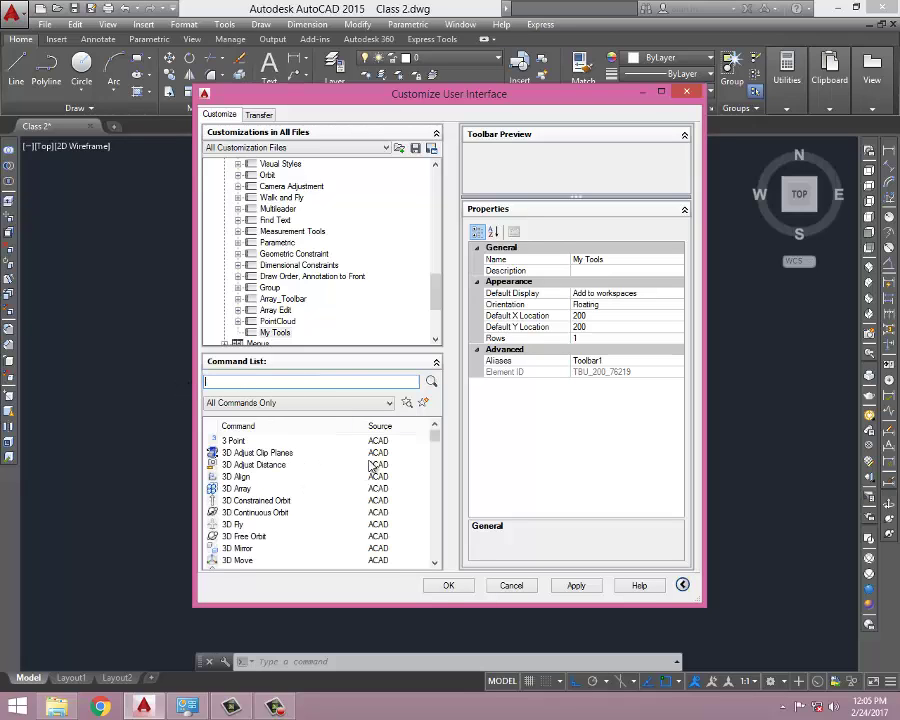
left_click(262, 466)
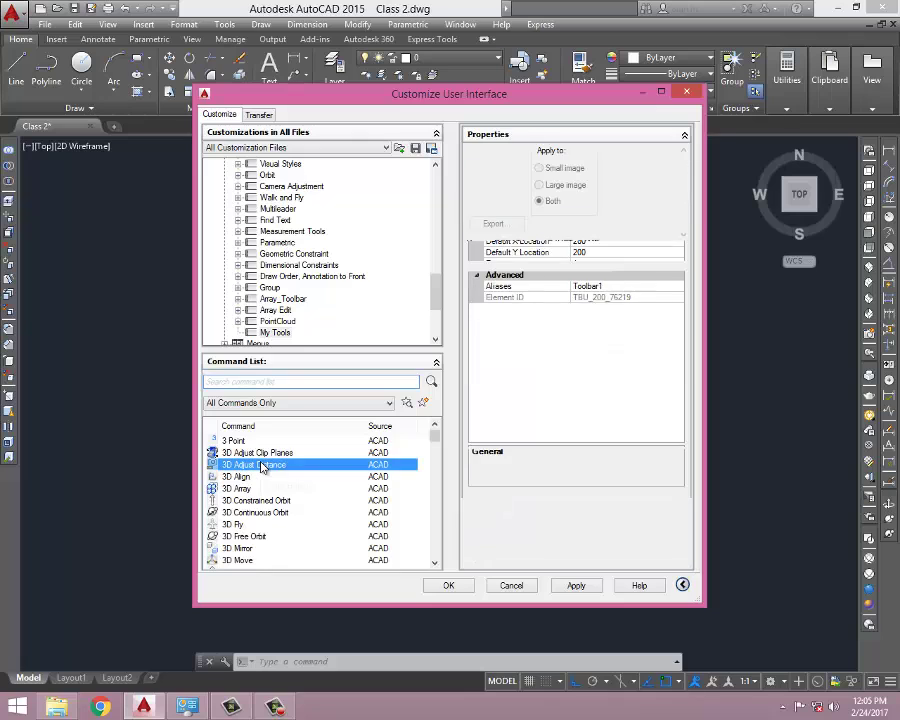
key("r")
scroll(266, 468, "down", 3)
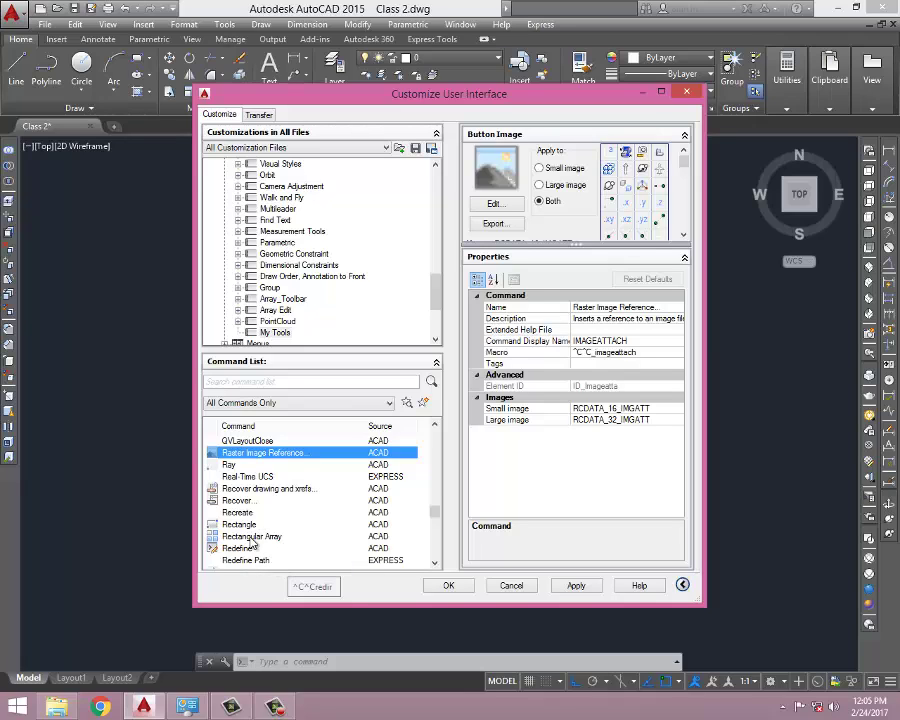
scroll(432, 561, "down", 3)
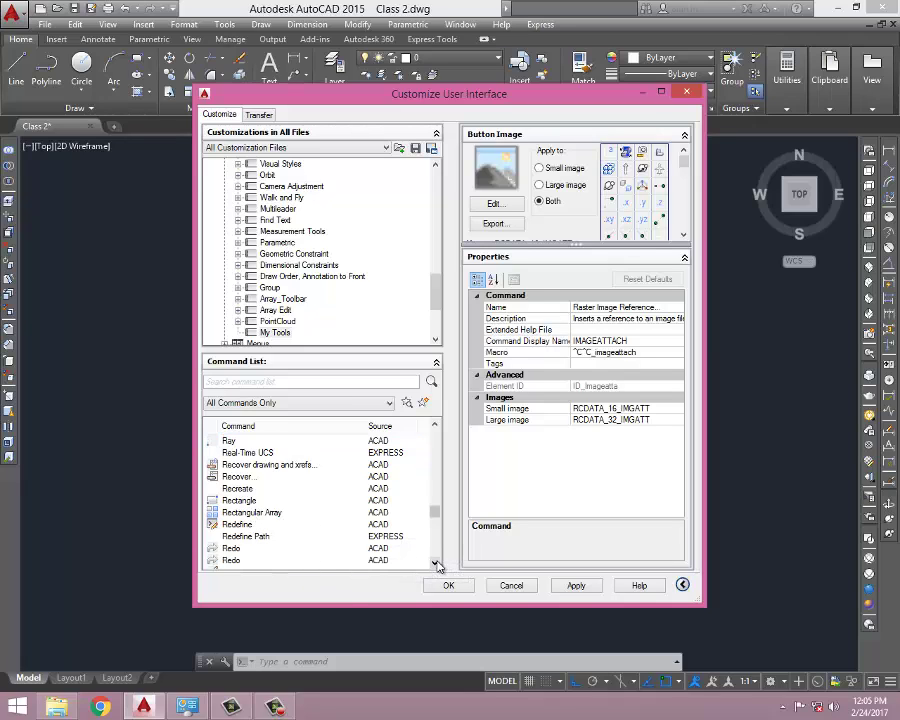
left_click(260, 501)
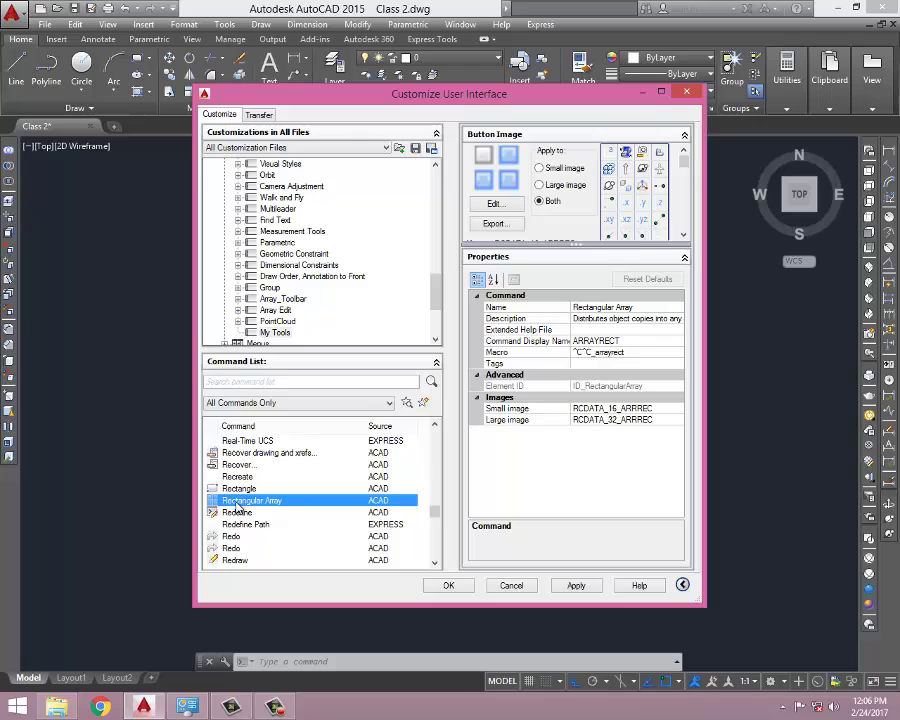
Drag Rectangular Array onto My Tools as its first button, then scroll the Command List down.
left_click_drag(238, 503, 279, 222)
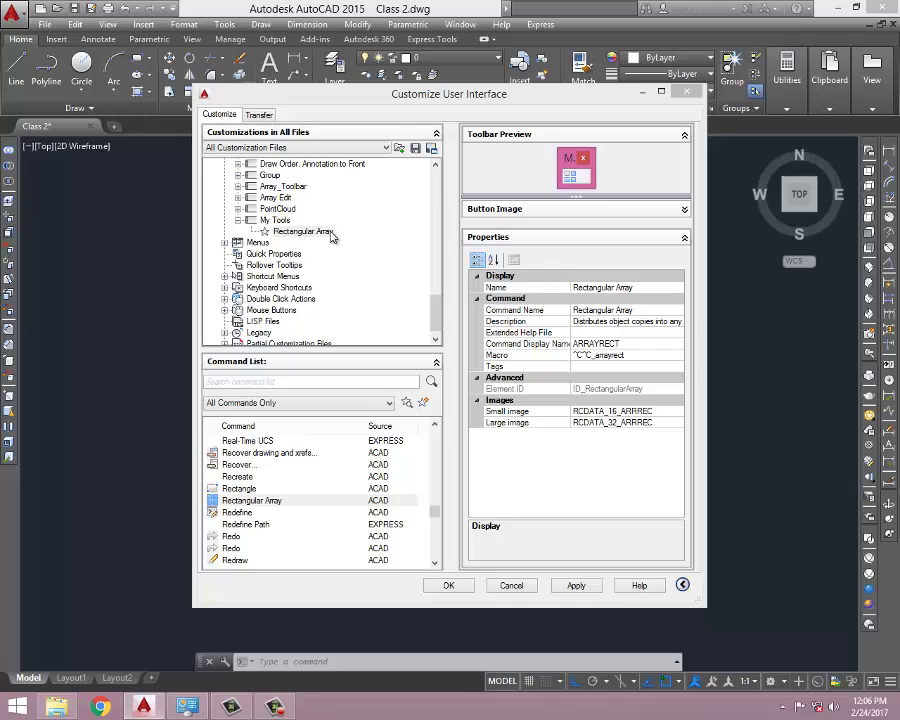
left_click(435, 565)
left_click(435, 565)
left_click(435, 565)
left_click(435, 565)
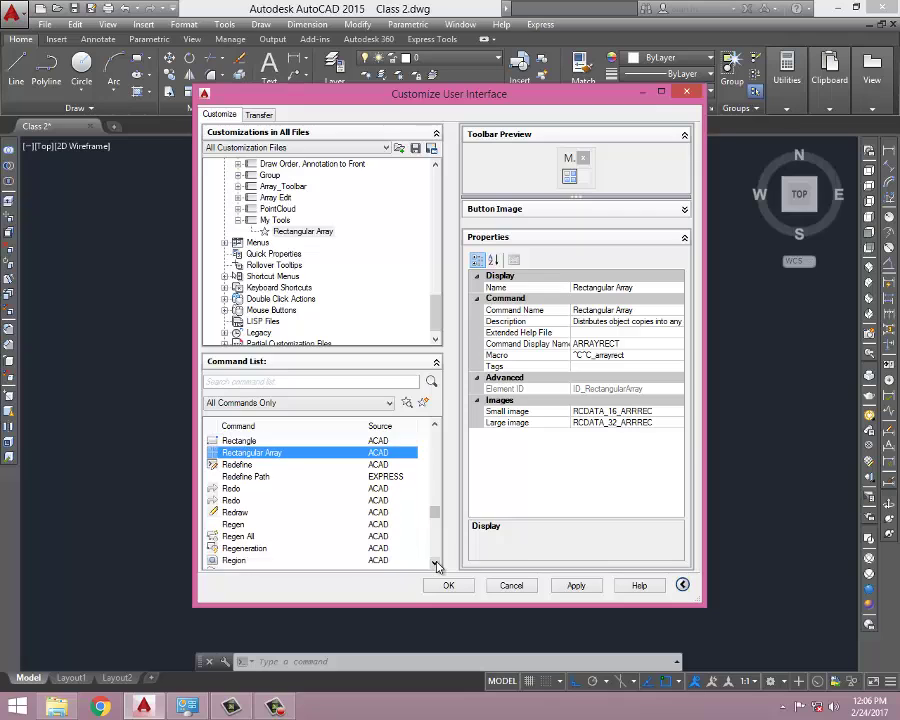
left_click(435, 565)
left_click(435, 565)
left_click(435, 565)
left_click(435, 565)
left_click(435, 565)
left_click(435, 565)
left_click(435, 565)
left_click(435, 565)
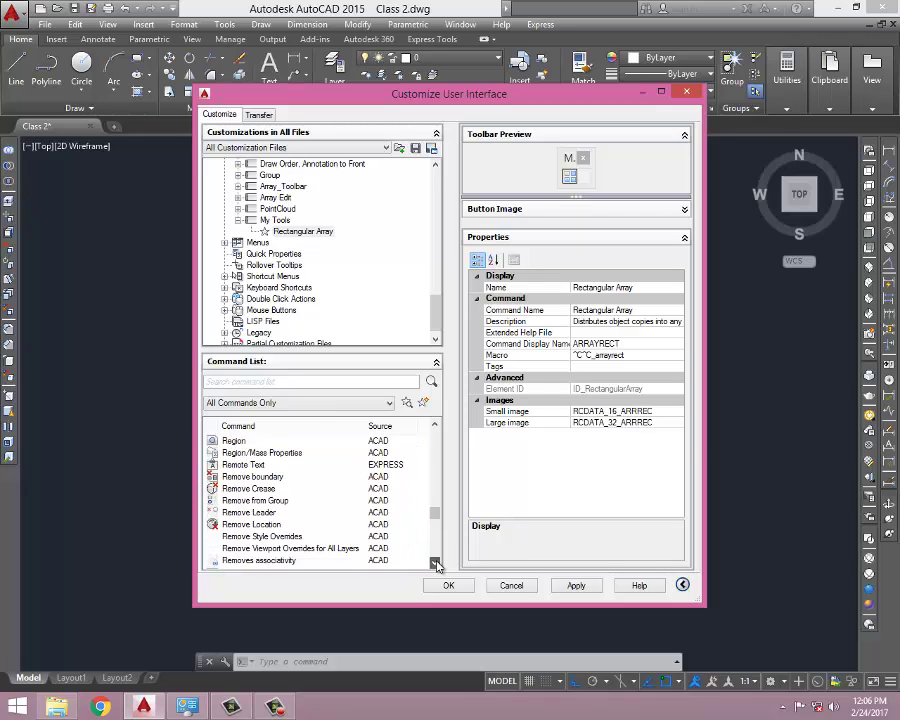
left_click(435, 565)
left_click(435, 565)
left_click(435, 565)
left_click(435, 565)
left_click(435, 565)
left_click(435, 565)
left_click(435, 565)
left_click(435, 565)
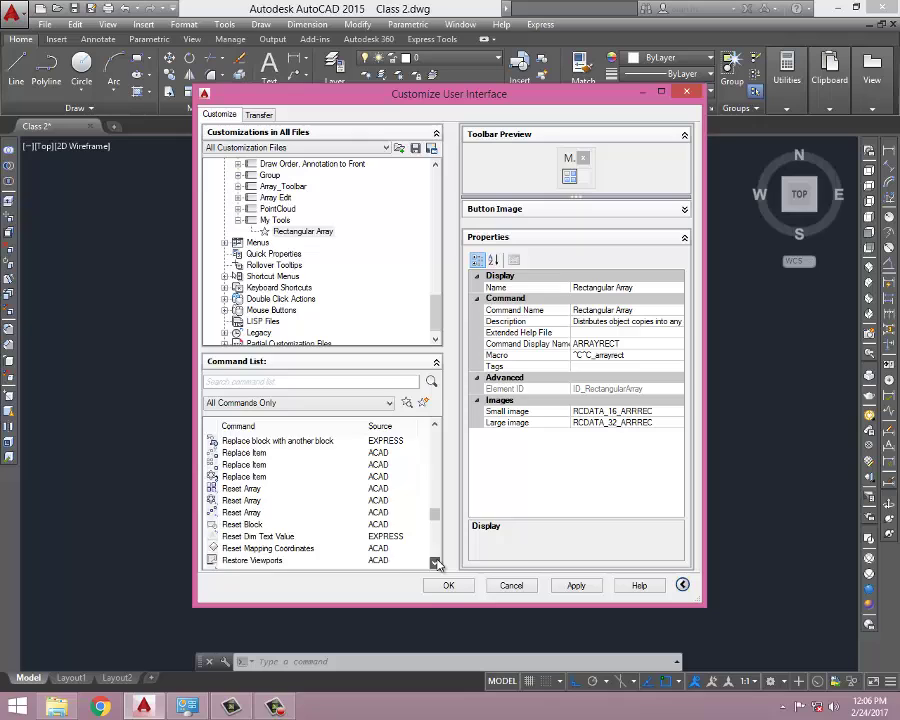
left_click(435, 565)
left_click(435, 565)
left_click(435, 565)
left_click(435, 565)
left_click(435, 565)
left_click(435, 565)
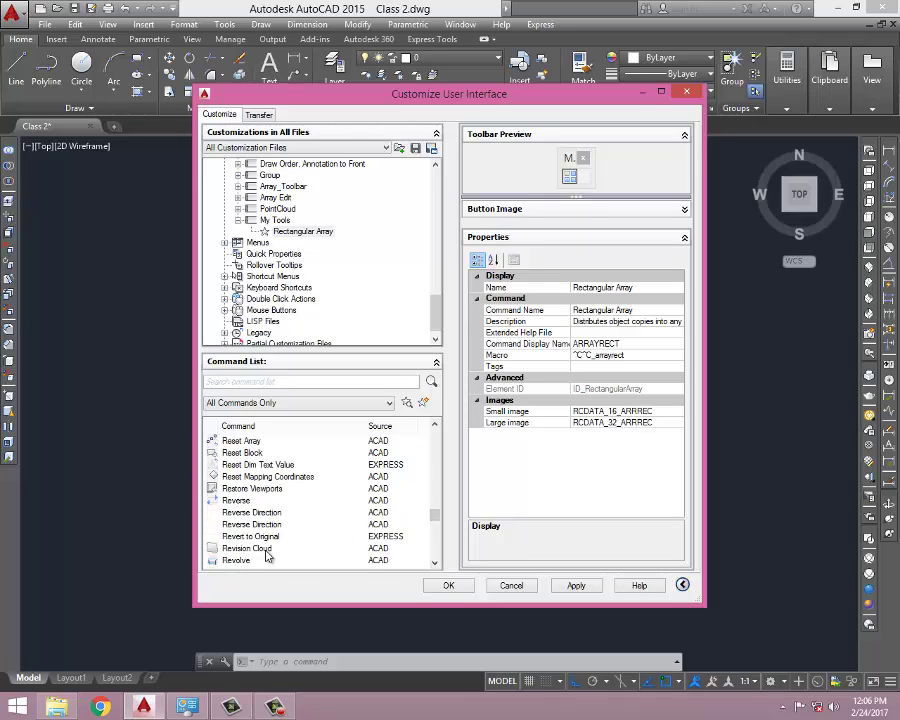
Drag Revision Cloud from the Command List onto My Tools as its second button.
left_click(270, 549)
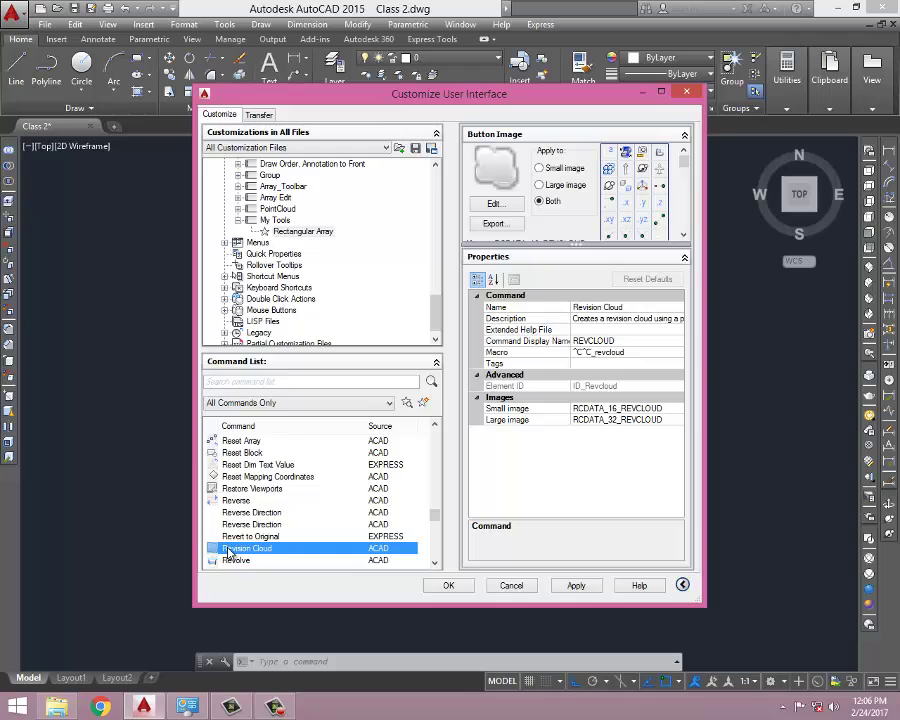
left_click_drag(228, 551, 312, 230)
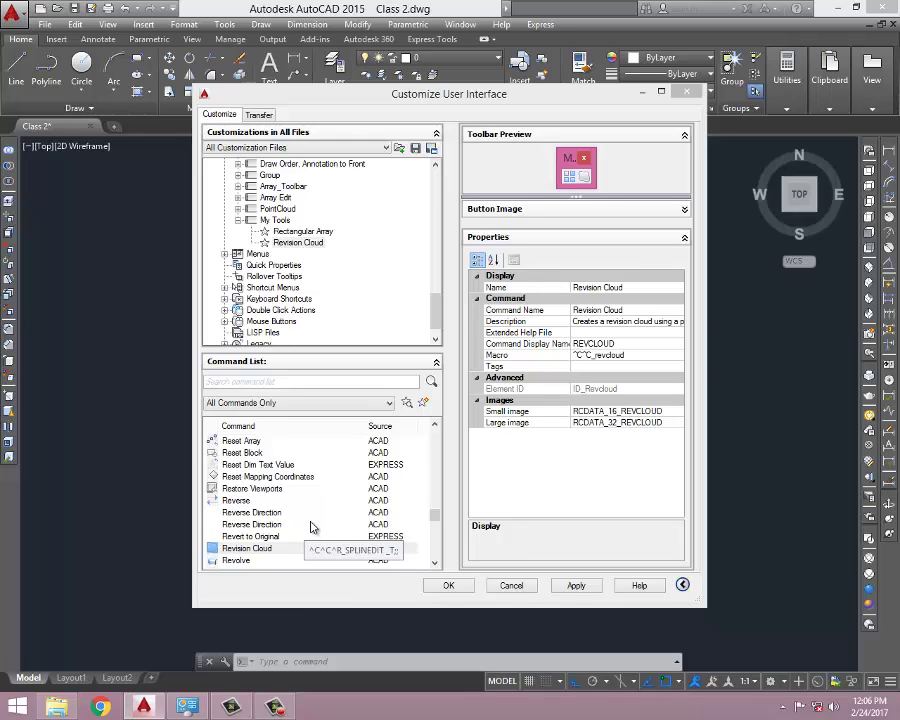
left_click(435, 428)
Search the Command List for 'Match' and add Match Properties below Revision Cloud in My Tools.
left_click(264, 380)
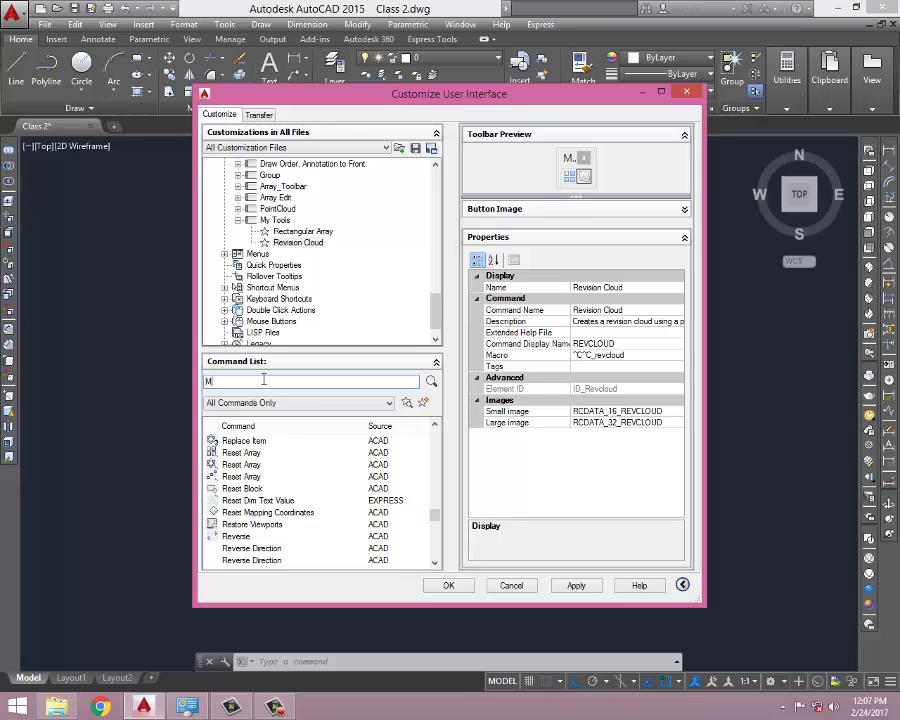
type("at")
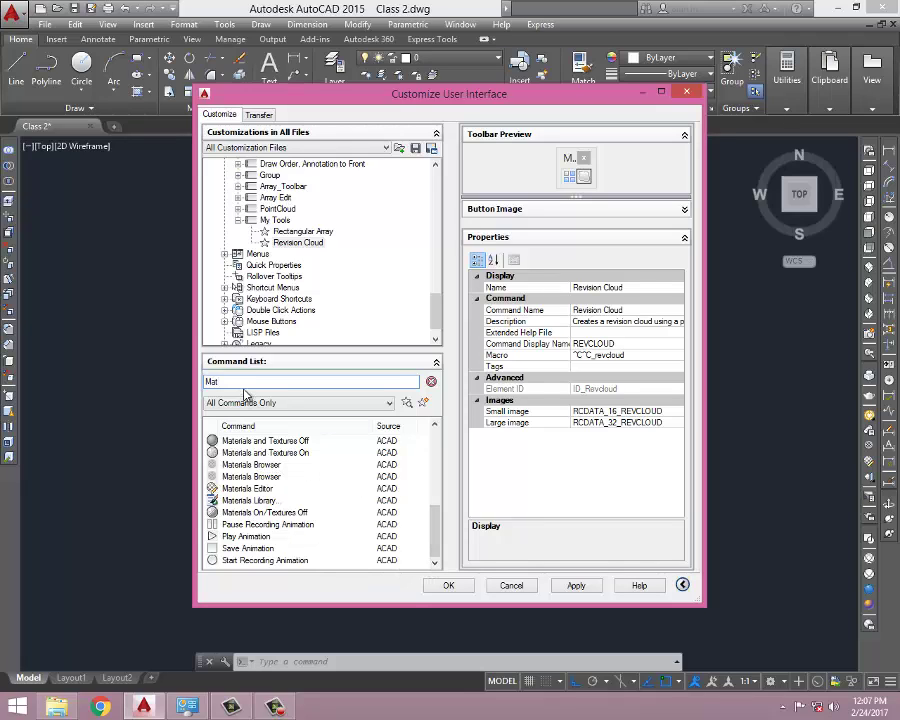
type("ch")
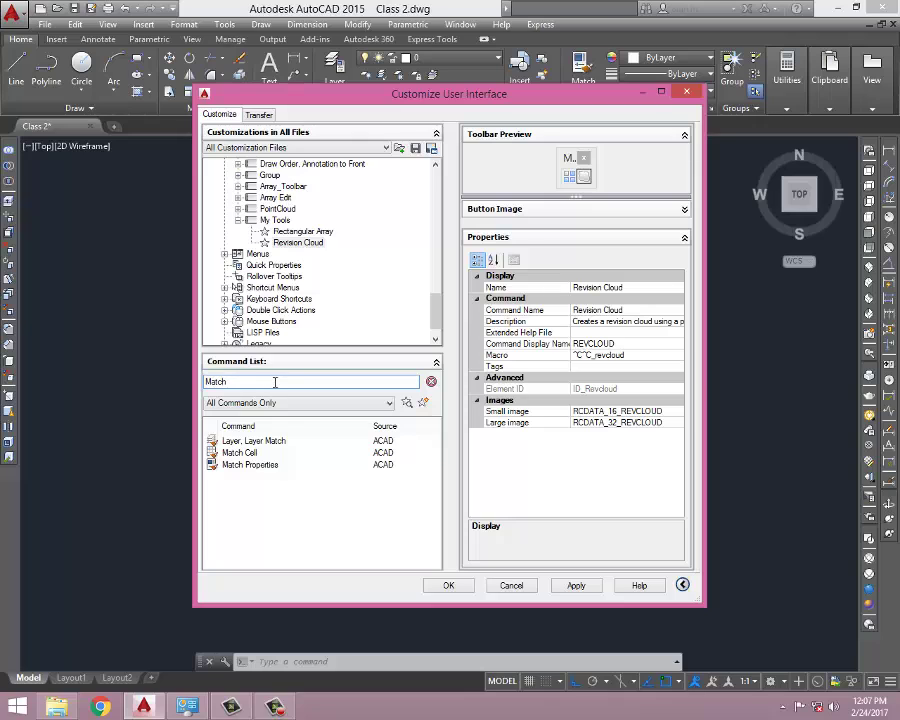
left_click(276, 466)
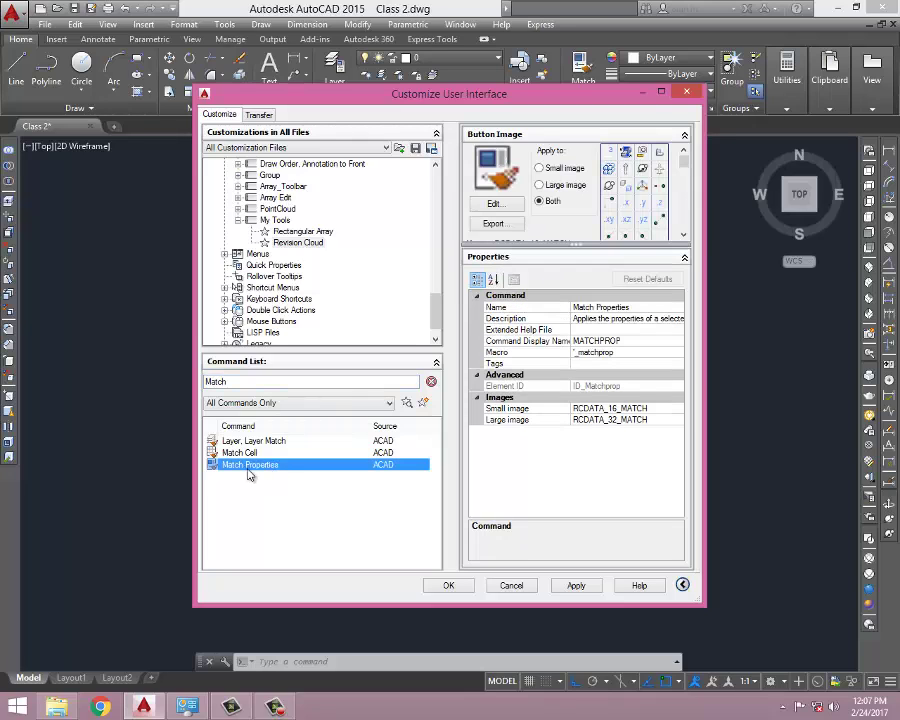
left_click_drag(240, 472, 313, 241)
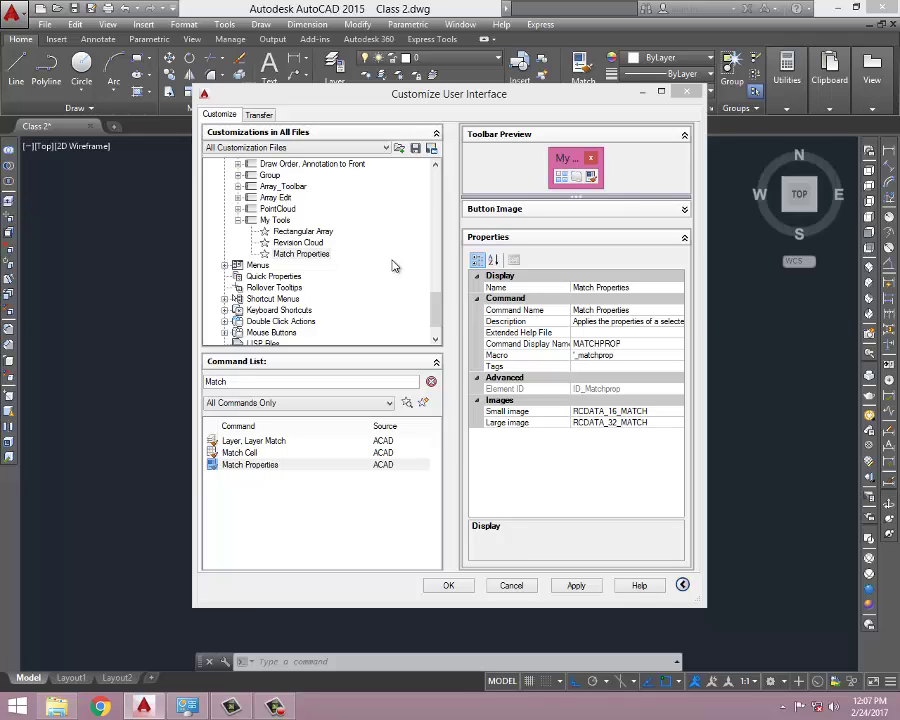
Apply and confirm the CUI changes with OK, then close the failed Design Feed panel.
left_click(580, 587)
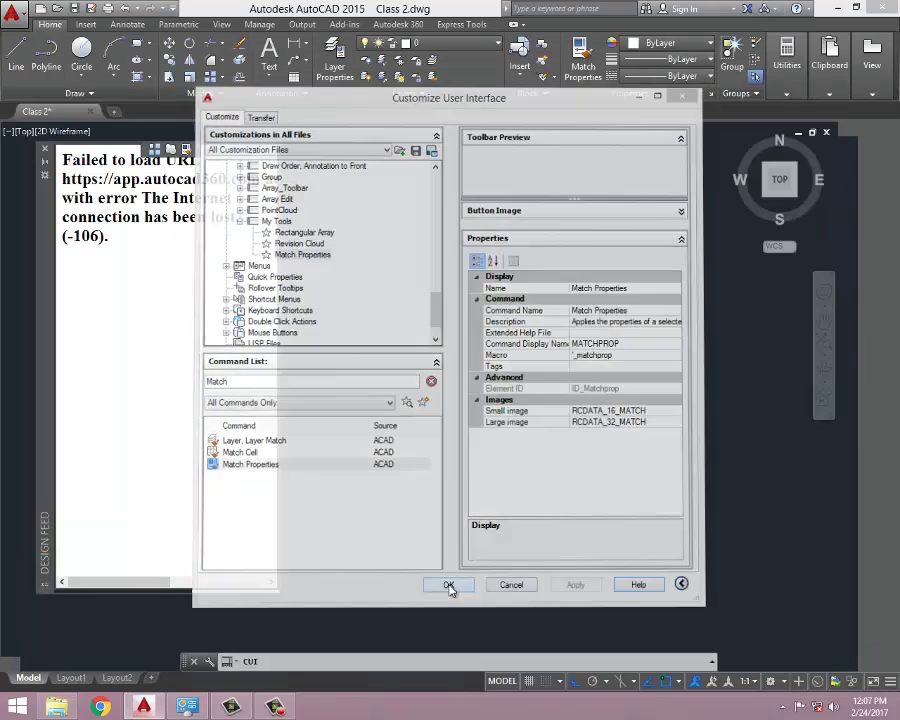
left_click(449, 587)
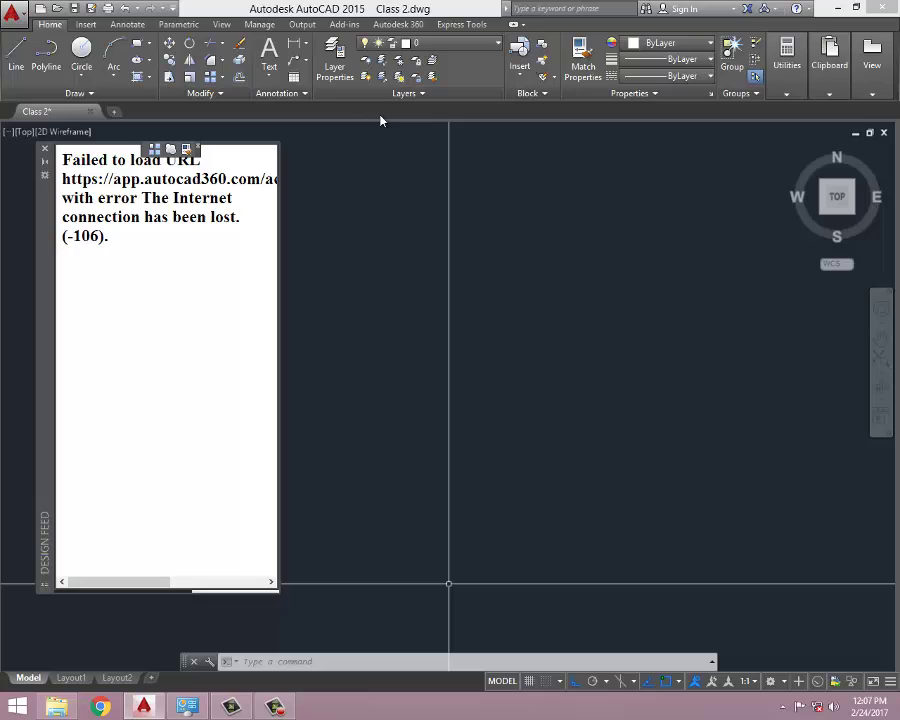
left_click(44, 148)
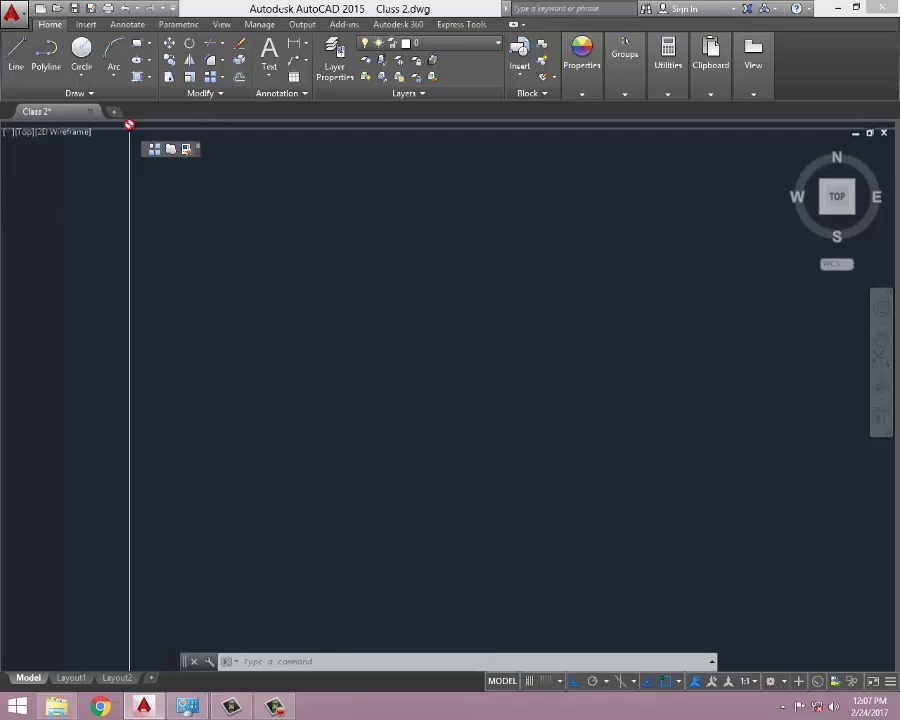
Unlock all toolbar and window positions via Lock Location > All > Unlocked.
right_click(172, 150)
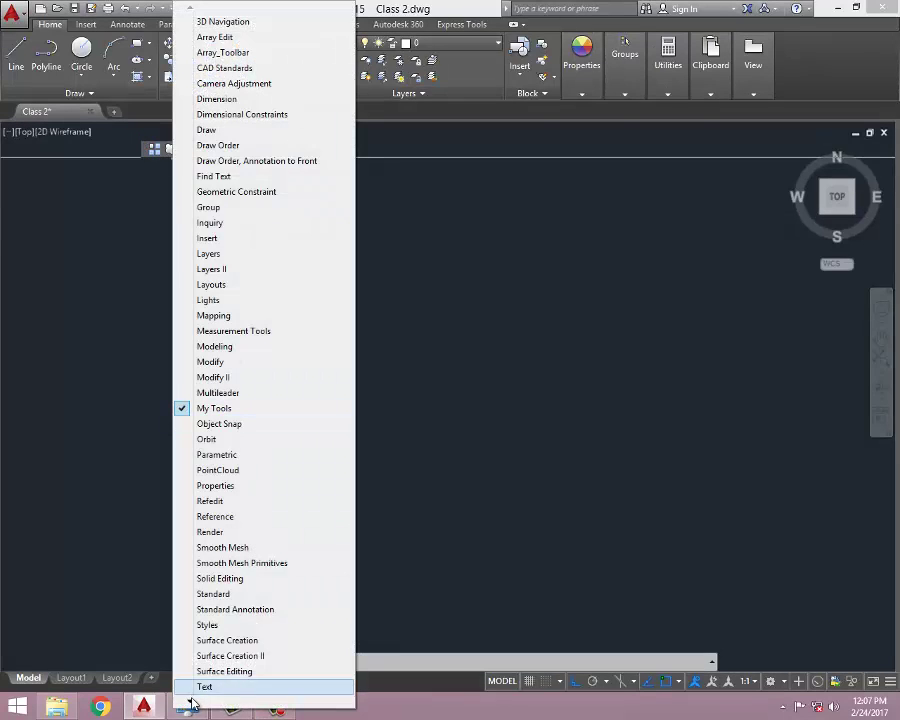
mouse_move(190, 702)
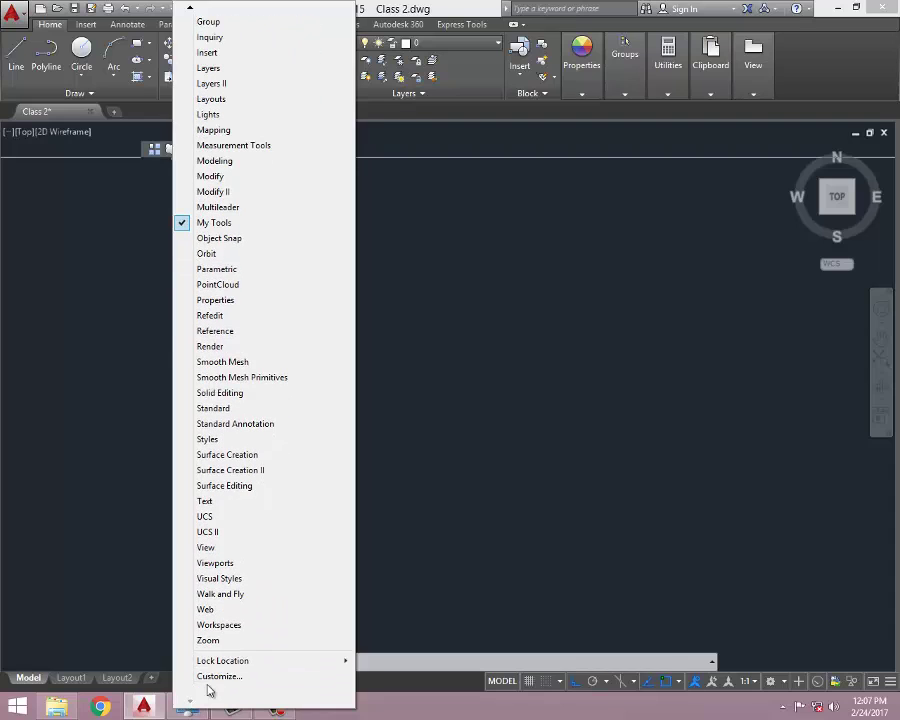
mouse_move(326, 664)
mouse_move(434, 662)
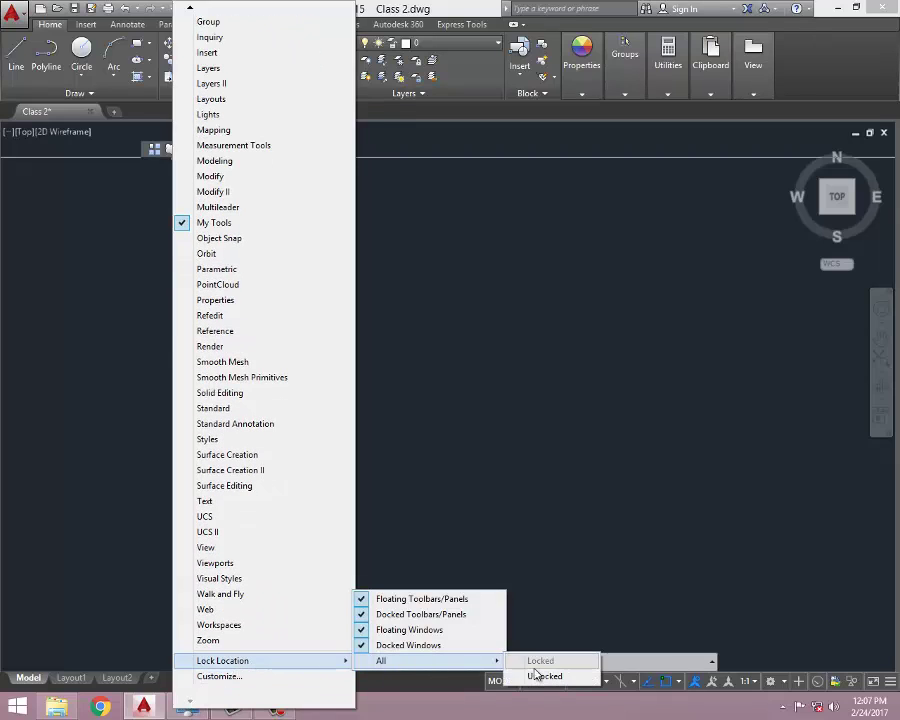
left_click(540, 676)
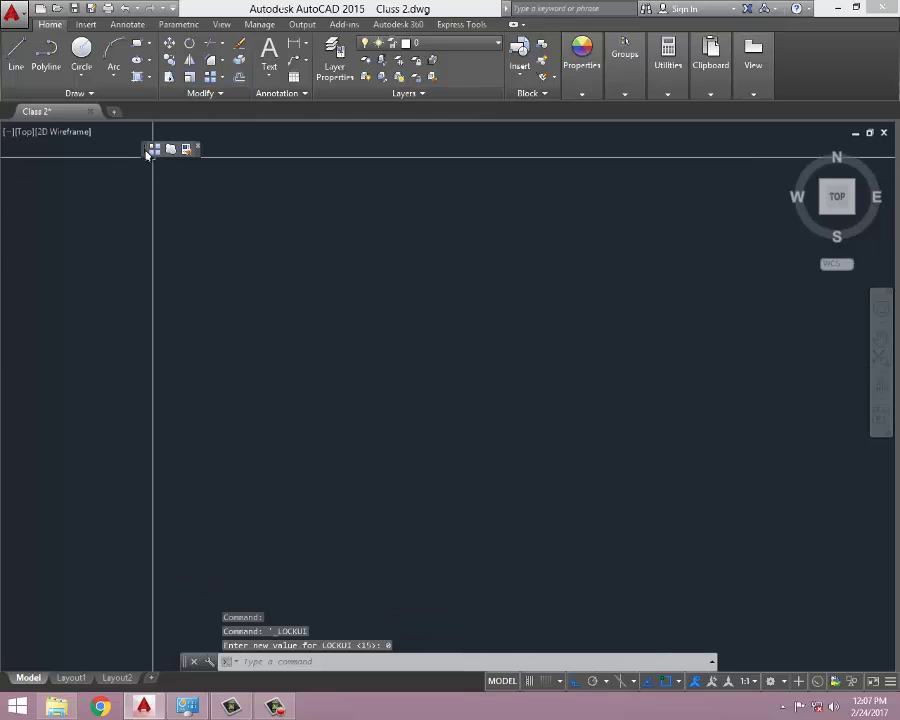
Dock the floating My Tools toolbar along the left edge of the drawing area.
left_click_drag(147, 151, 550, 292)
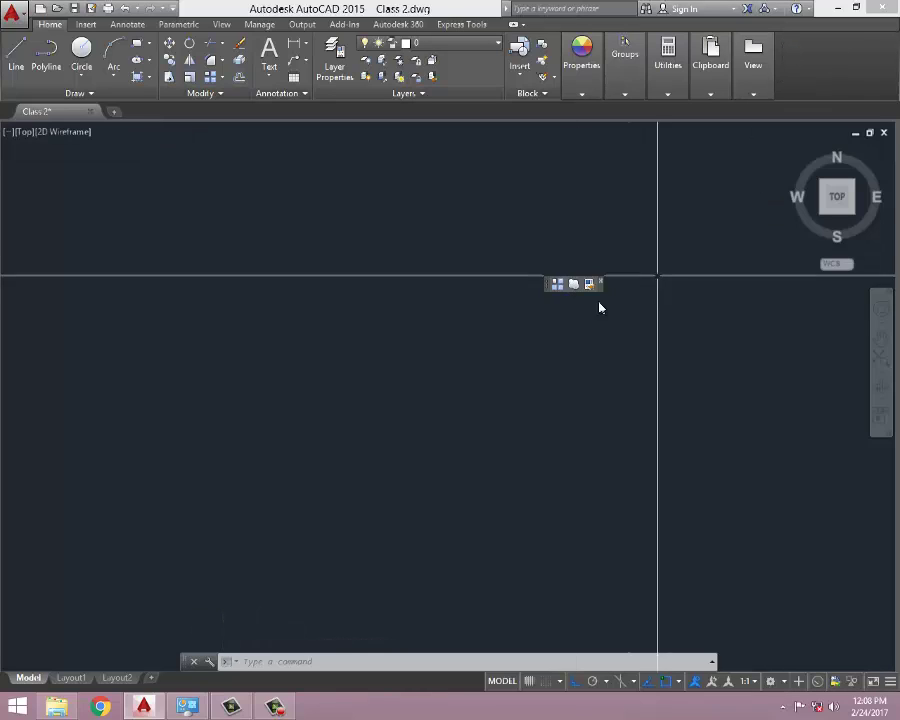
right_click(549, 286)
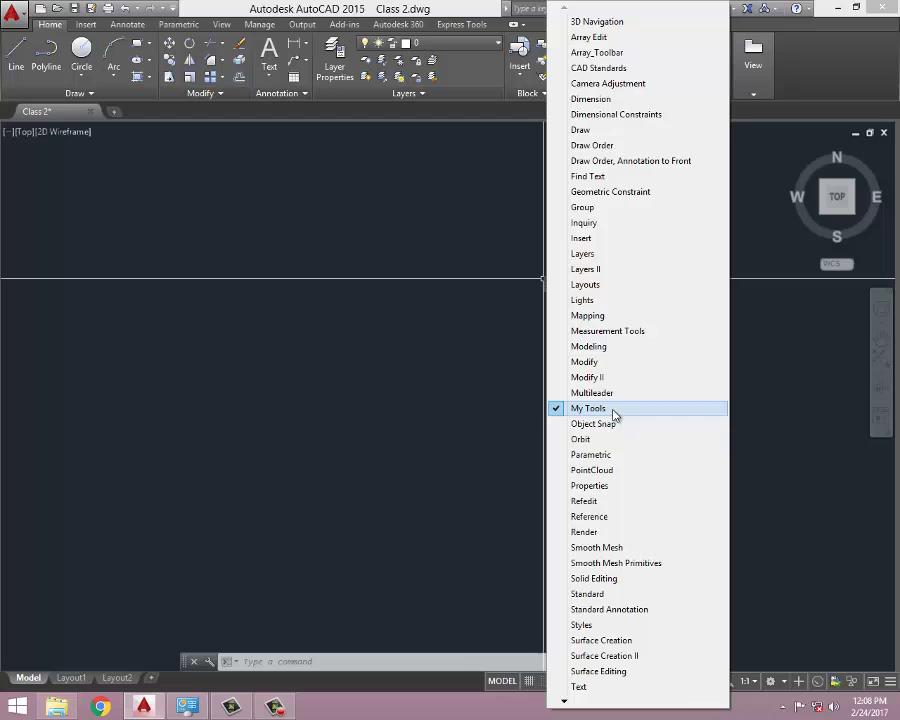
left_click(416, 378)
left_click(380, 420)
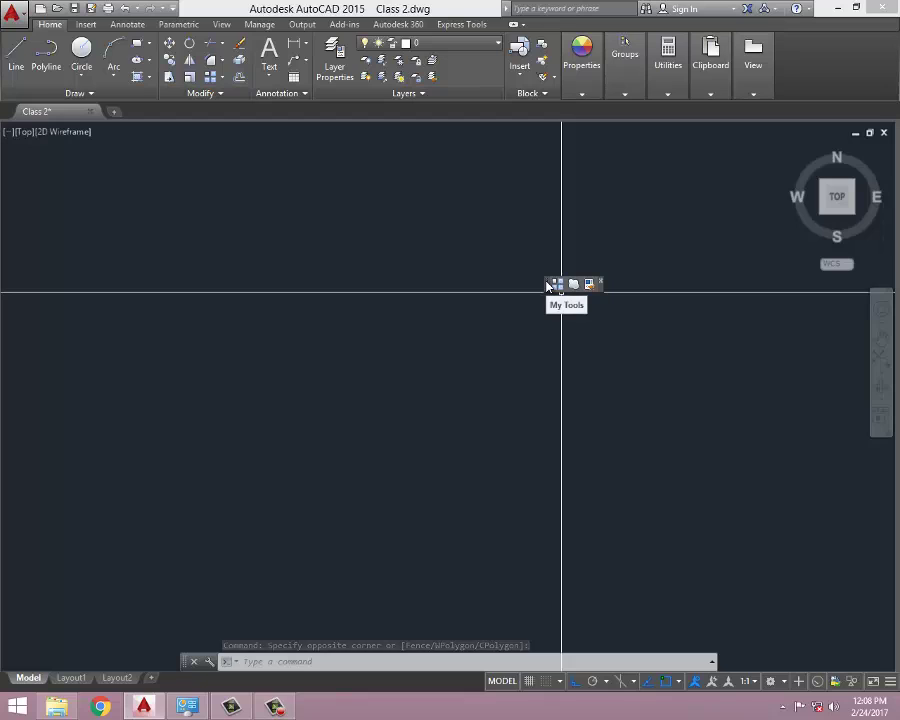
left_click_drag(548, 286, 10, 150)
Draw a vertical line with the L command.
left_click(326, 356)
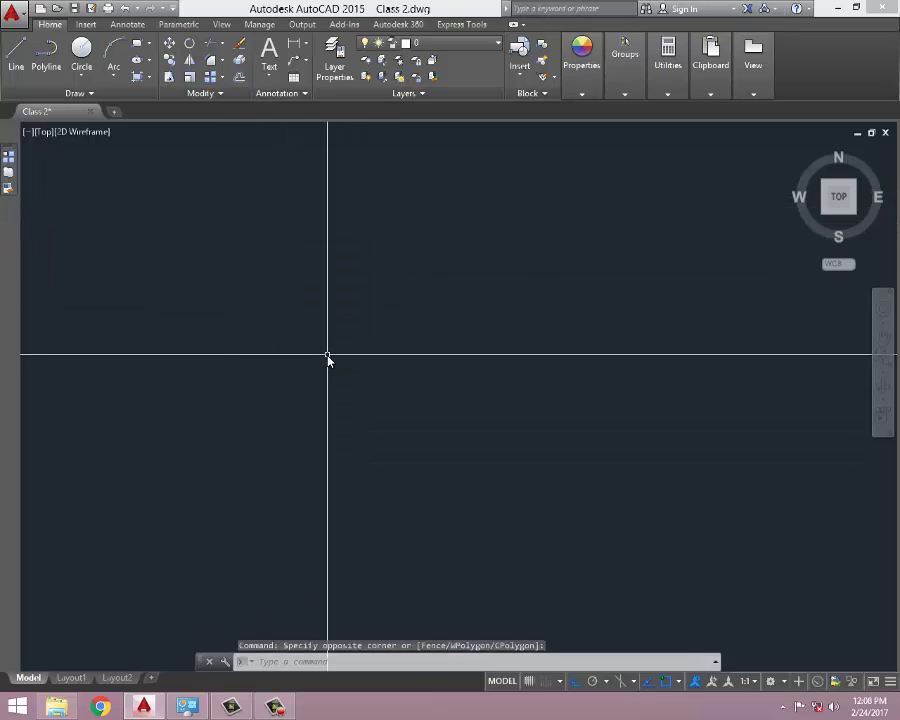
key("Escape")
key("Escape")
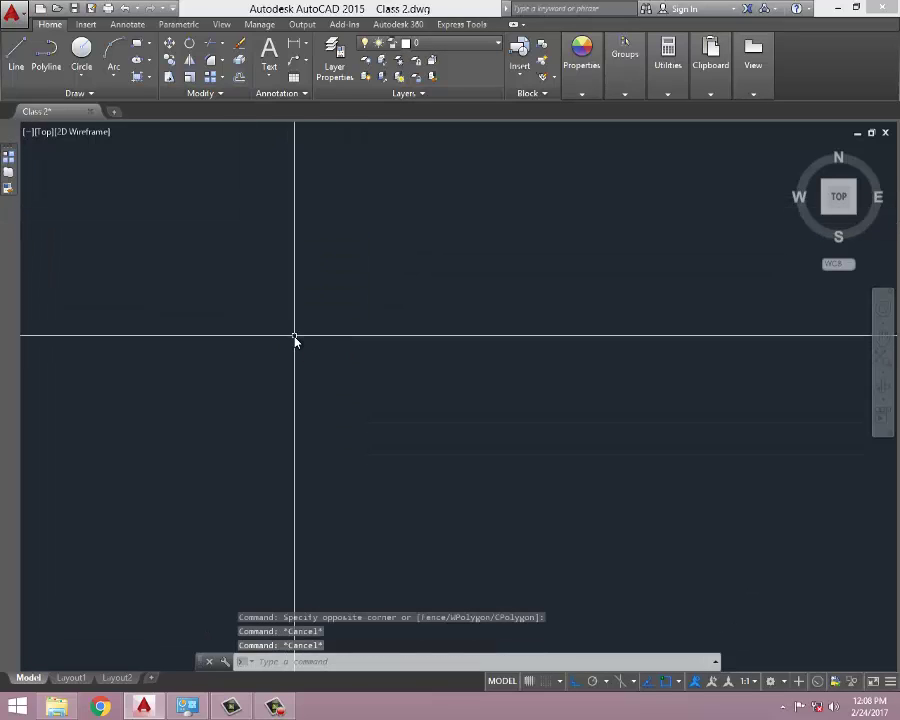
type("l")
key("Return")
left_click(258, 238)
left_click(258, 385)
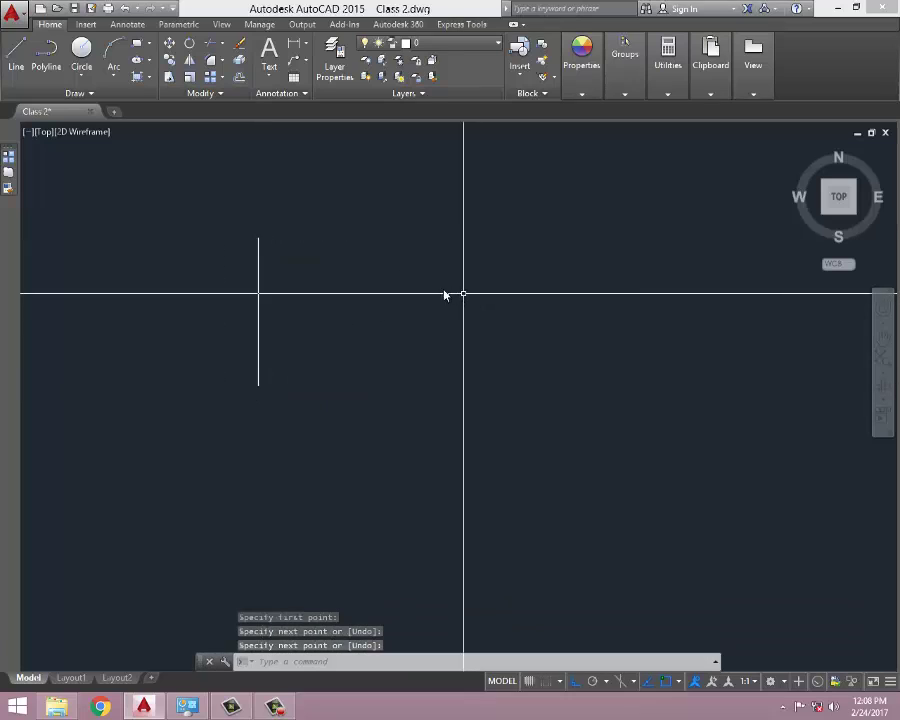
key("Escape")
Draw a rectangle to the right of the line with RECTANG.
type("rec")
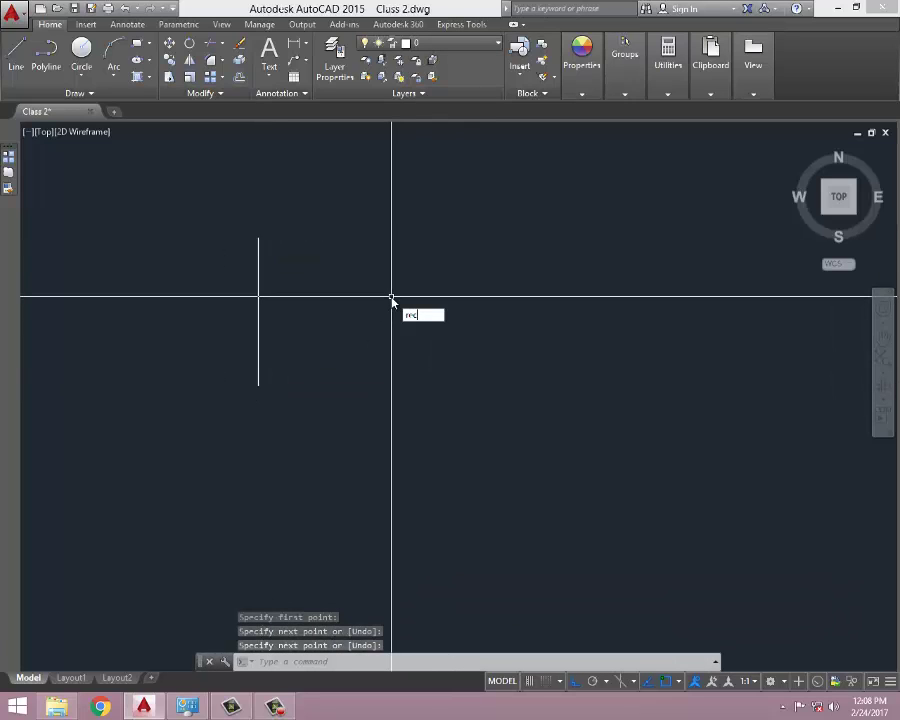
key("Return")
left_click(376, 298)
left_click(630, 349)
key("Escape")
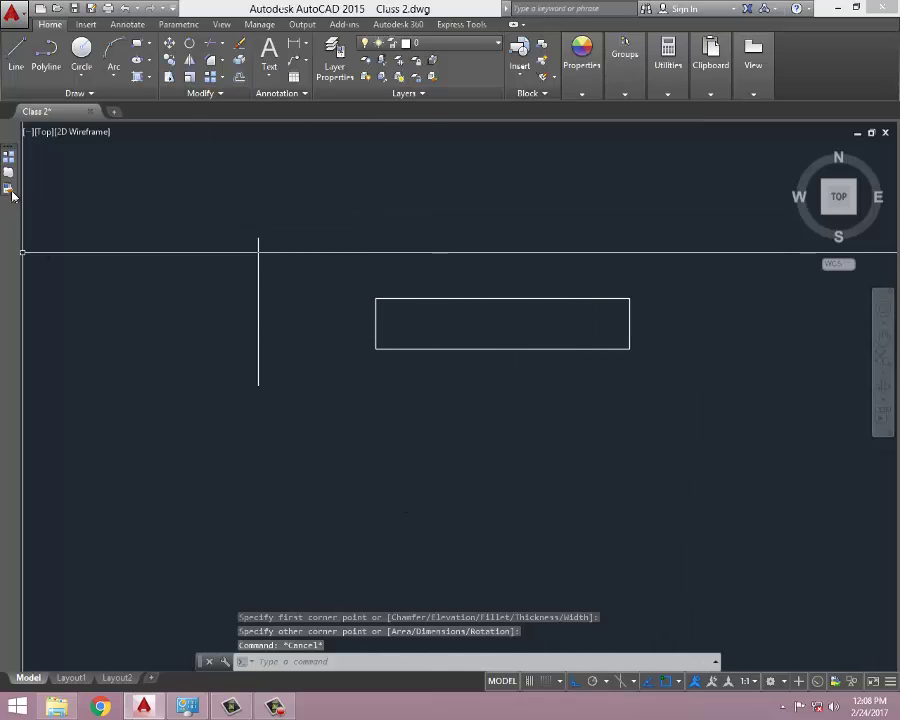
Trace a revision cloud around the rectangle with REVCLOUD.
type("revcloud")
key("Return")
left_click(373, 276)
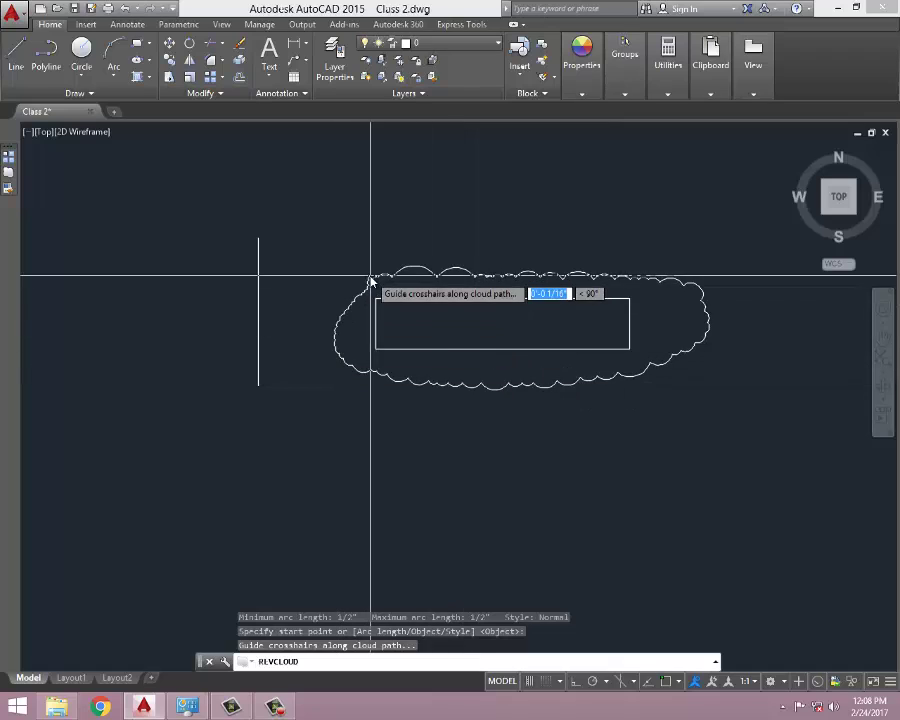
left_click(425, 266)
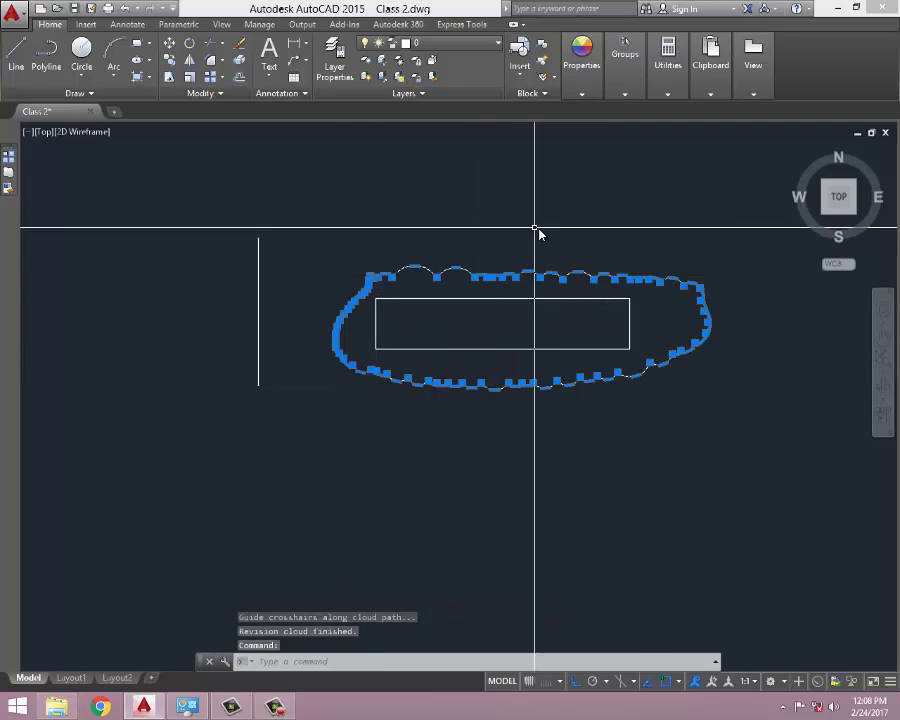
key("Escape")
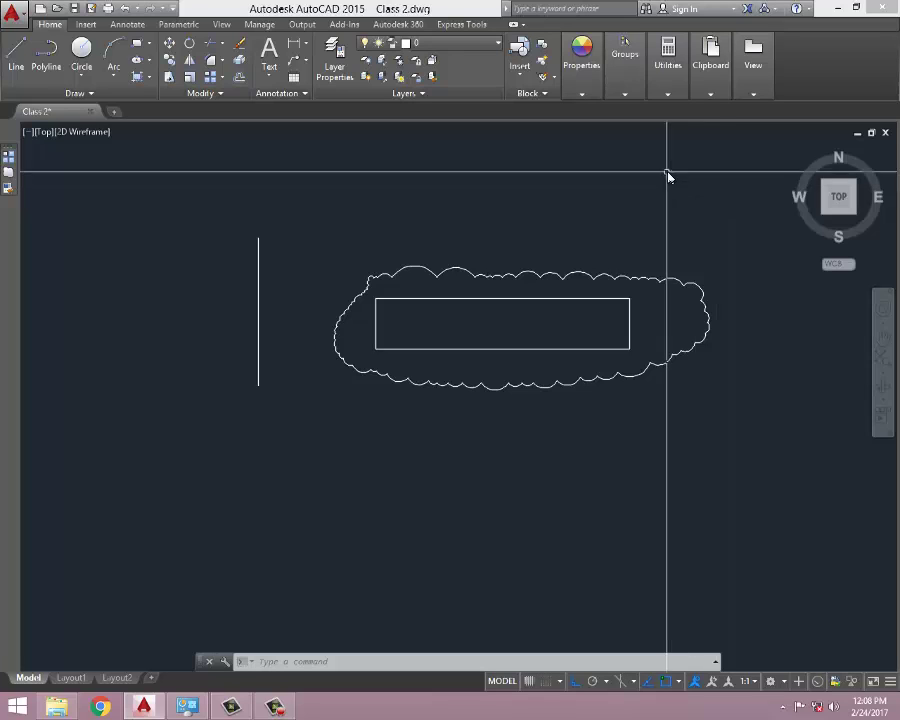
left_click(290, 702)
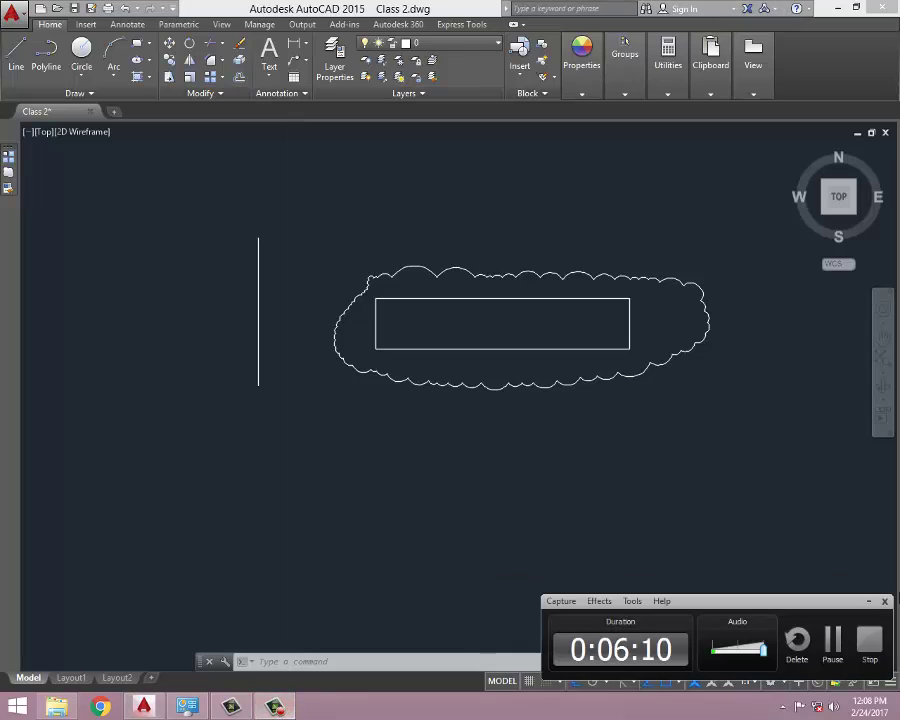